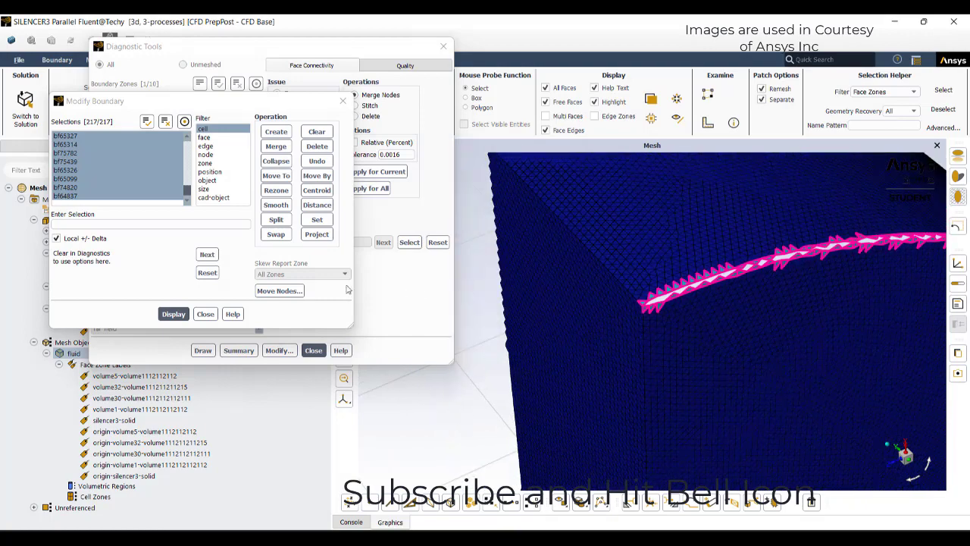
Close the Modify Boundary and Diagnostic Tools dialogs.
left_click(205, 314)
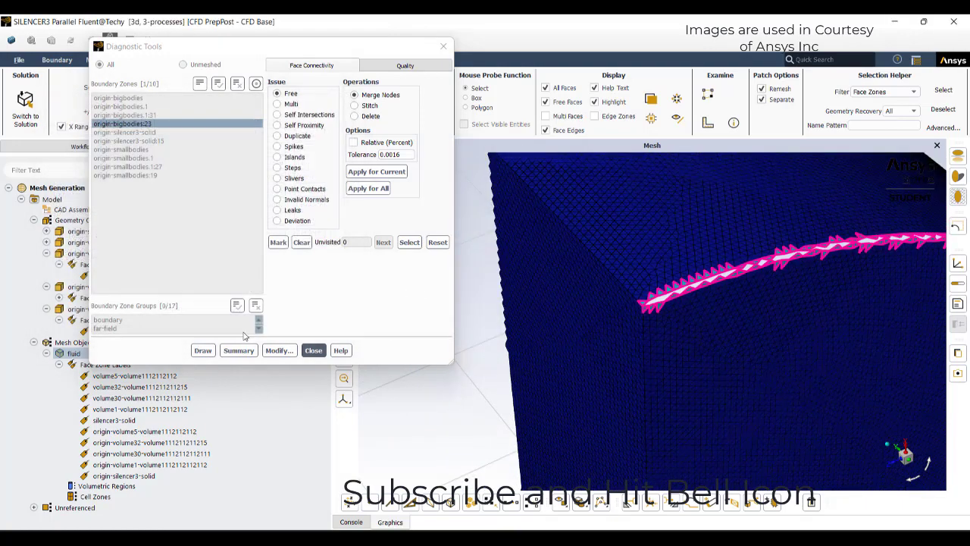
left_click(314, 351)
key("alt+Tab")
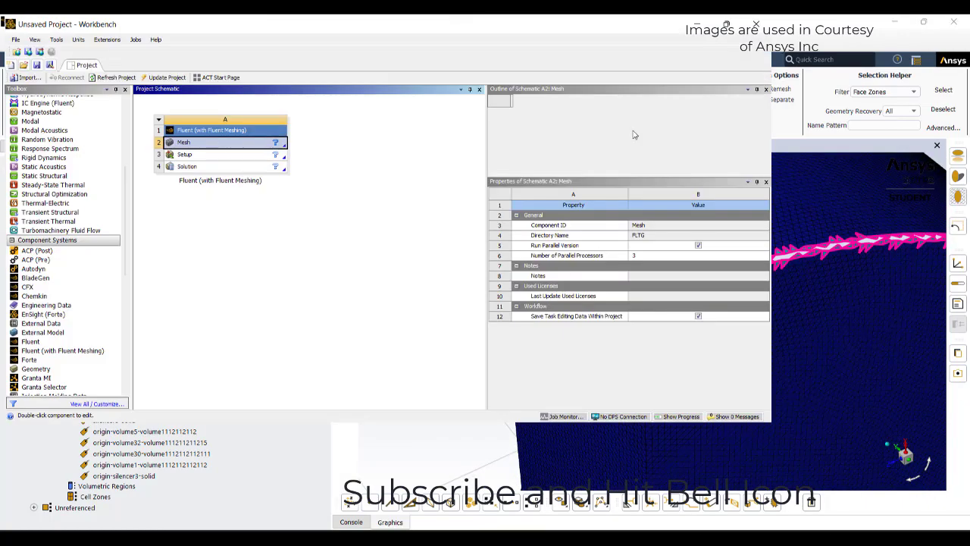
right_click(220, 146)
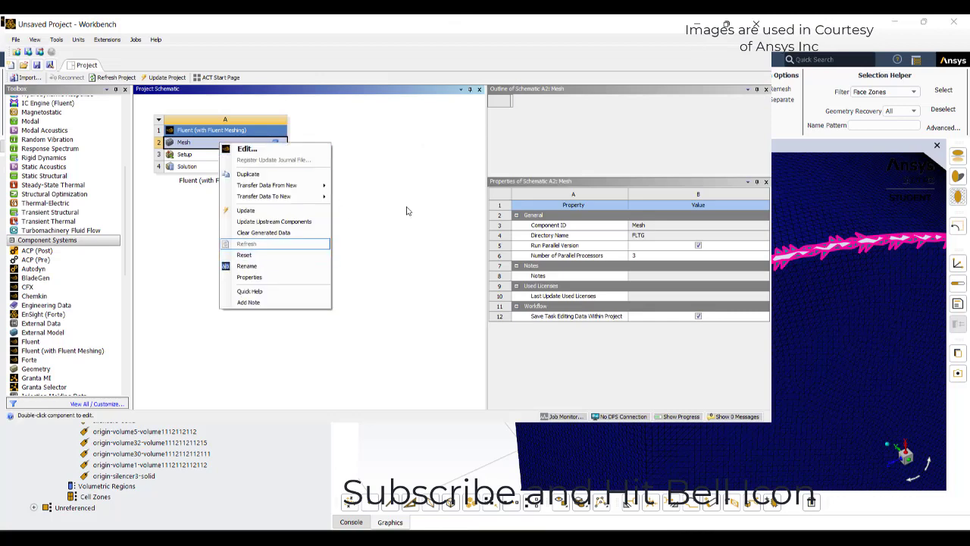
left_click(697, 25)
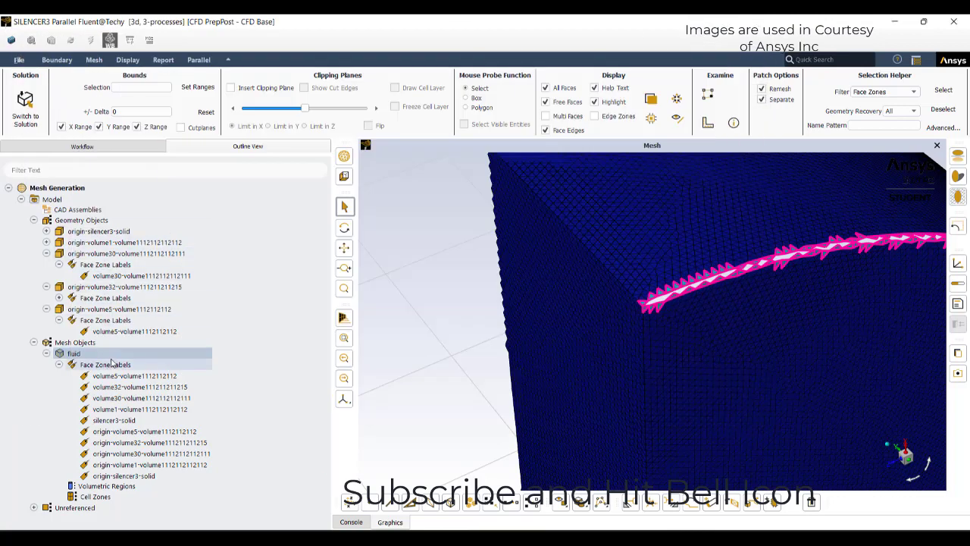
right_click(116, 357)
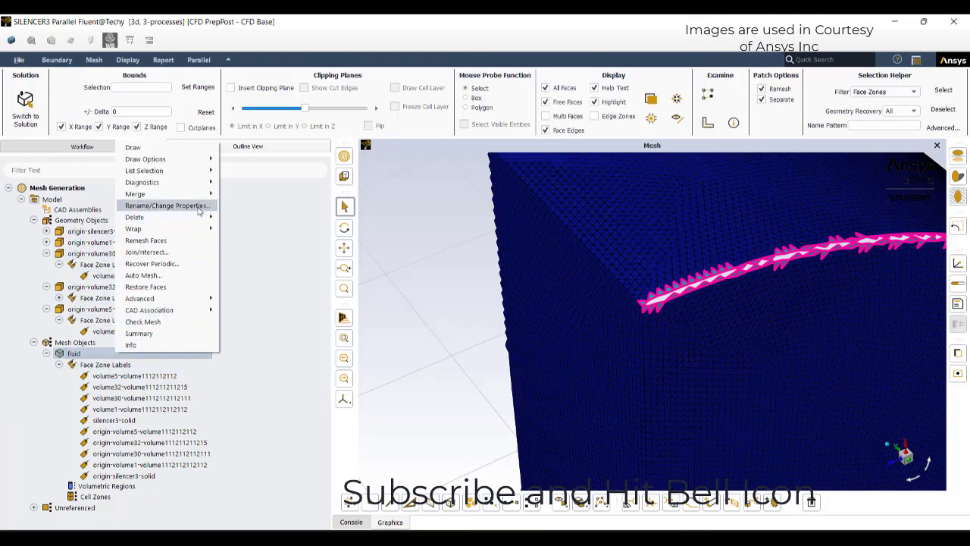
mouse_move(197, 187)
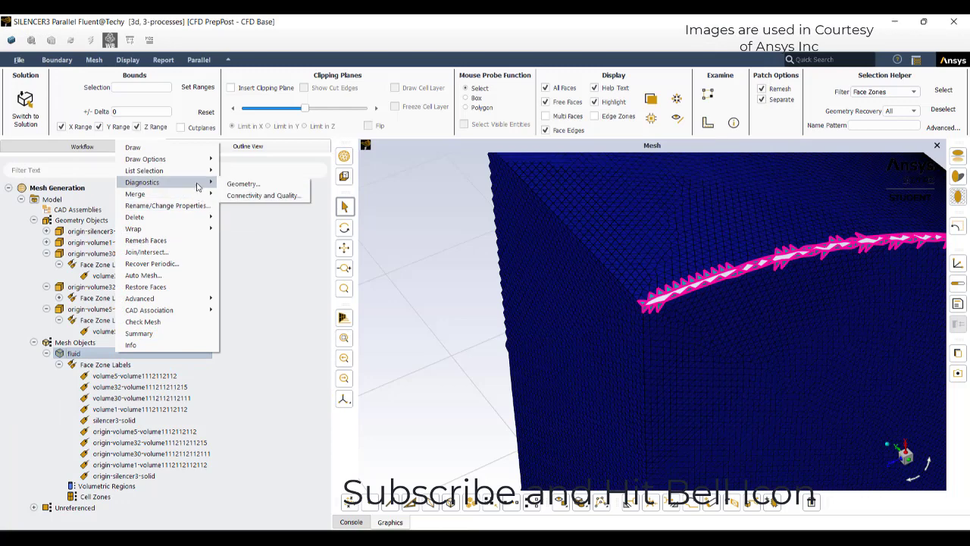
left_click(262, 195)
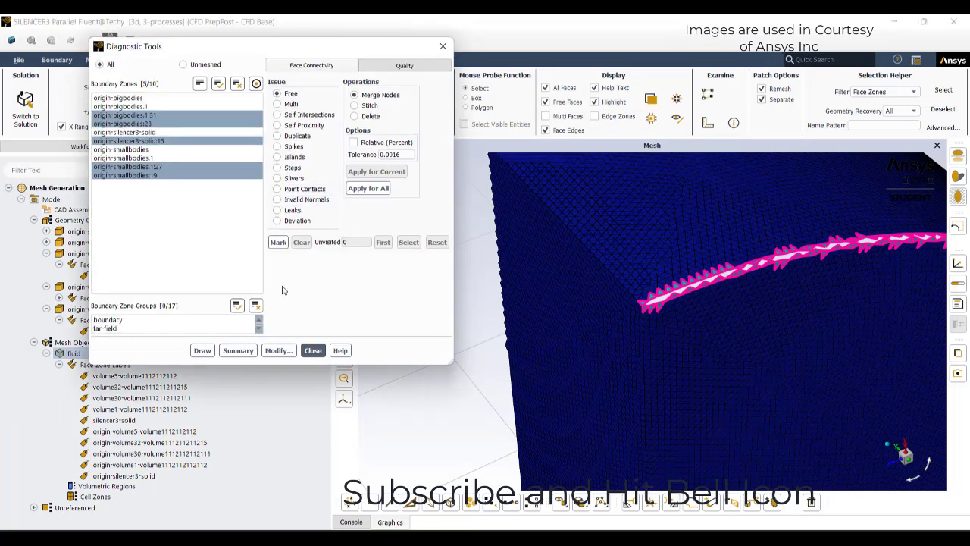
left_click(443, 46)
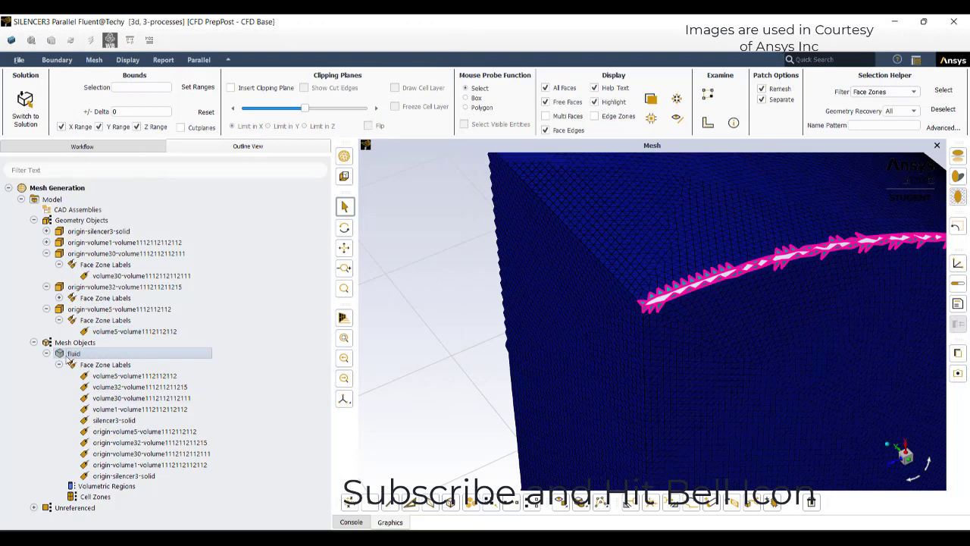
Try to delete the fluid mesh object together with its face and edge zones, checking the deletion in the console.
right_click(69, 360)
mouse_move(106, 233)
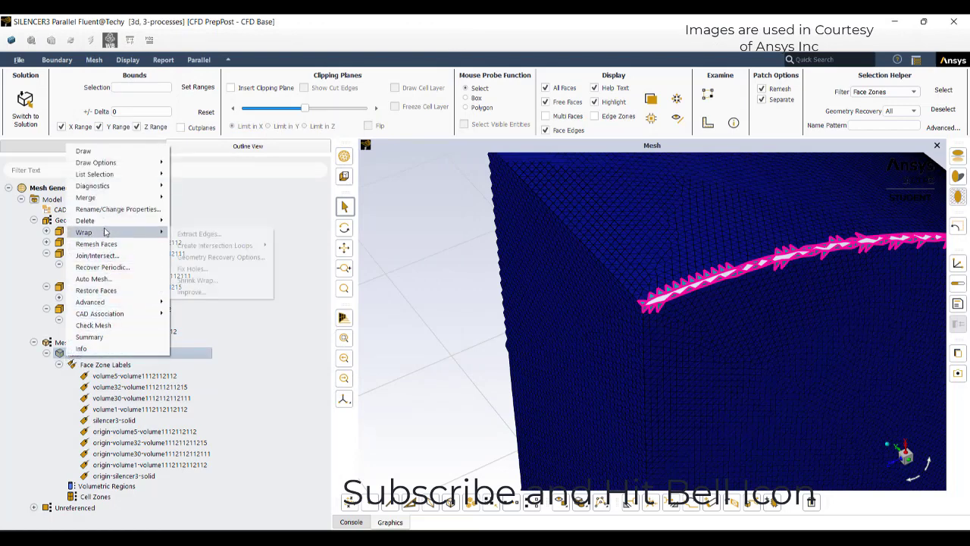
left_click(199, 232)
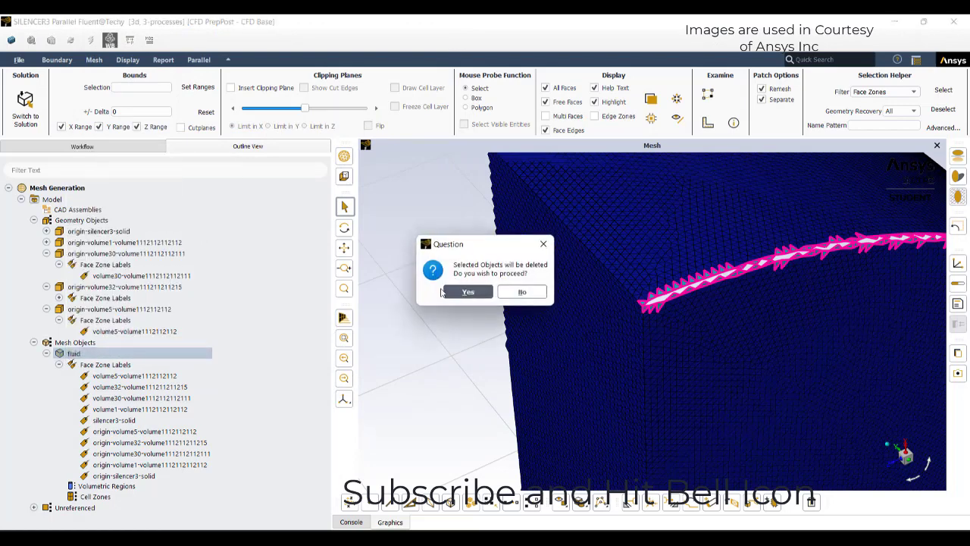
left_click(447, 292)
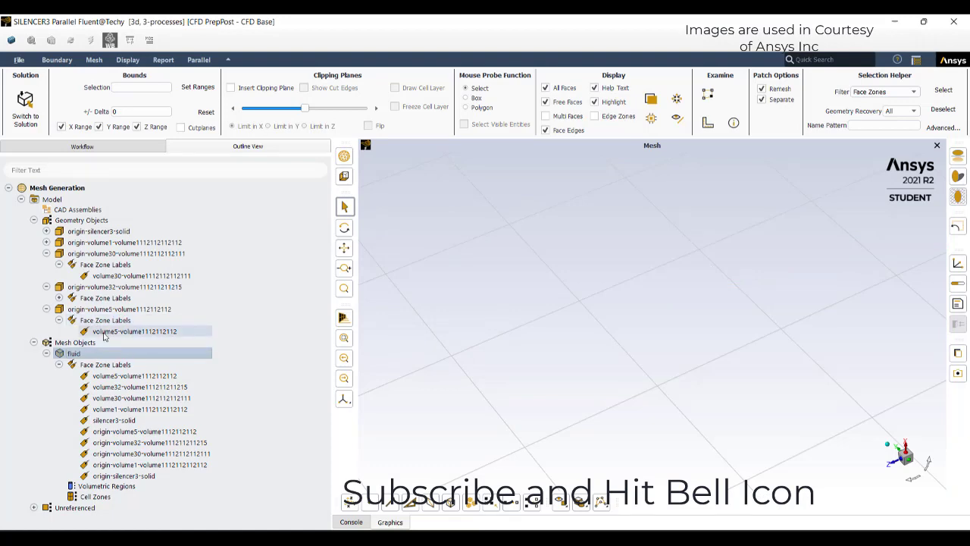
left_click(347, 522)
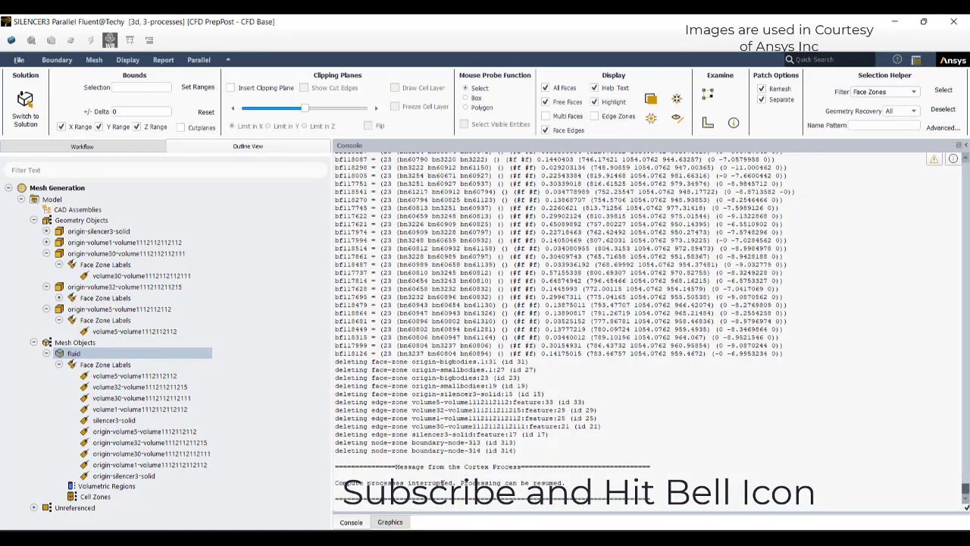
Switch to Workbench, reset the Mesh component's data and relaunch Fluent Meshing from it with 3 meshing and 3 solver processes.
mouse_move(653, 538)
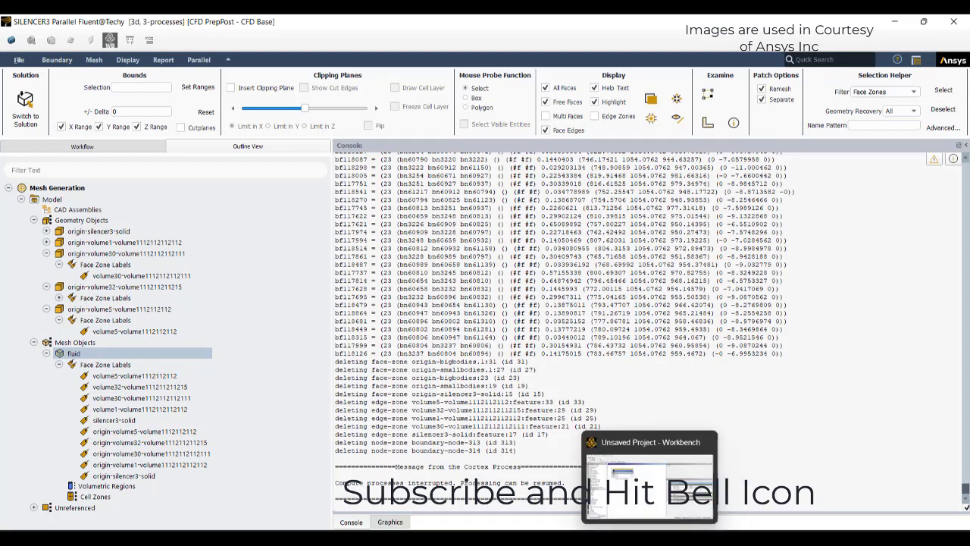
left_click(654, 515)
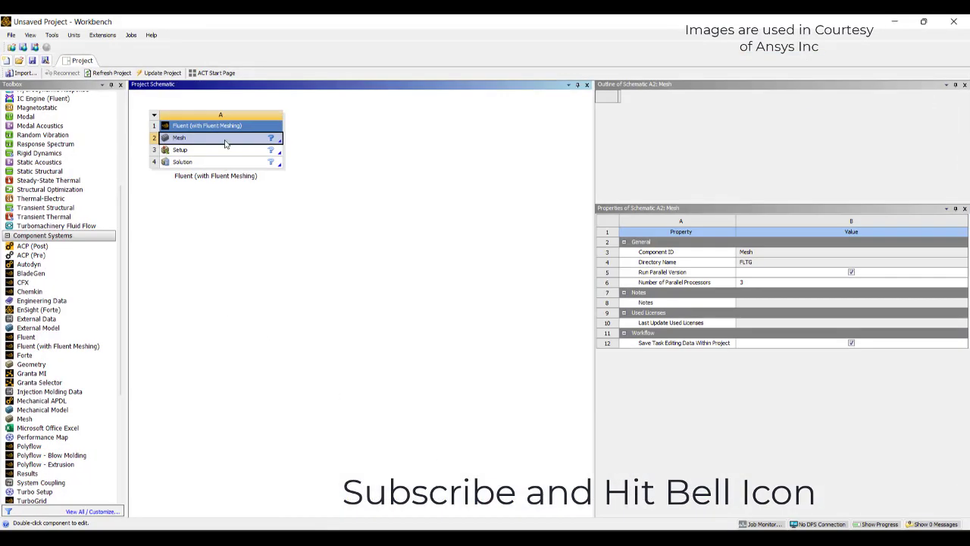
right_click(226, 144)
left_click(250, 251)
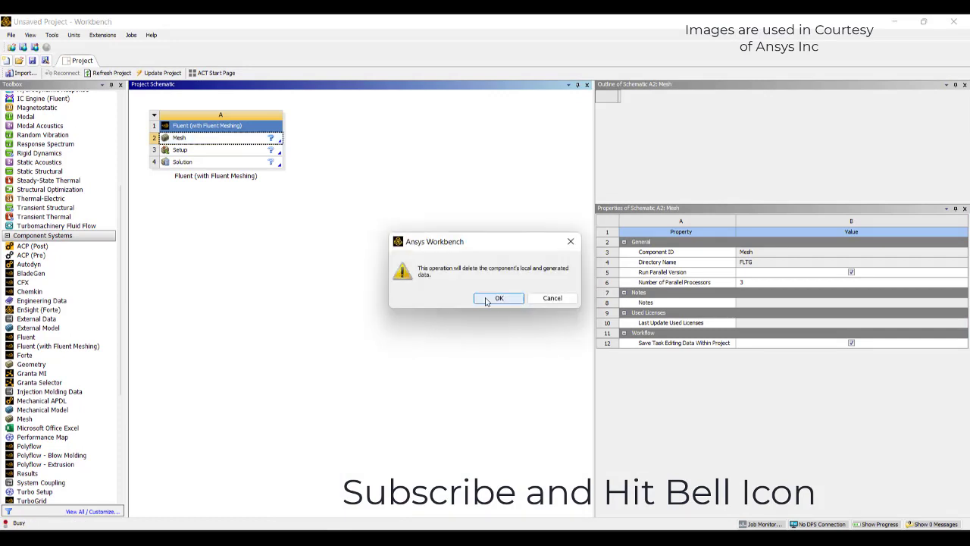
left_click(487, 301)
double_click(246, 141)
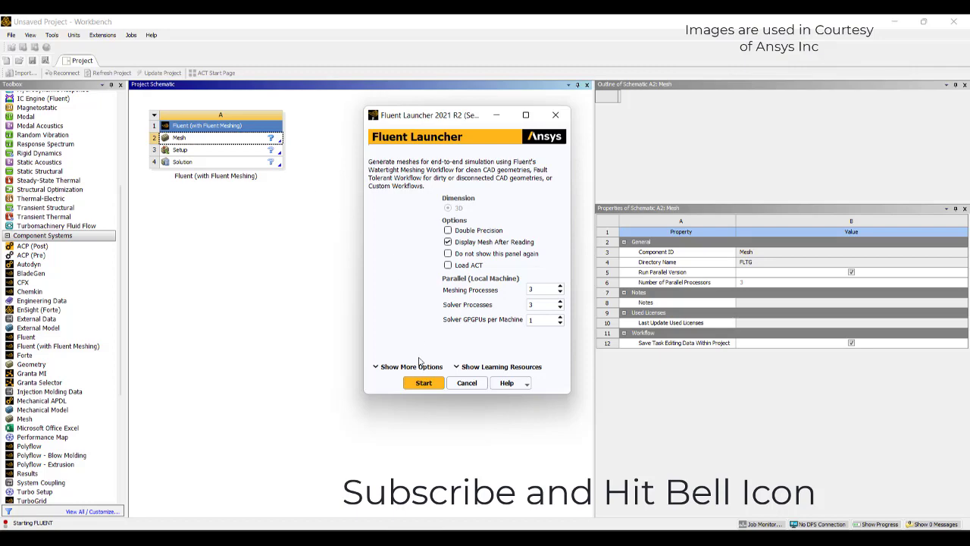
left_click(425, 383)
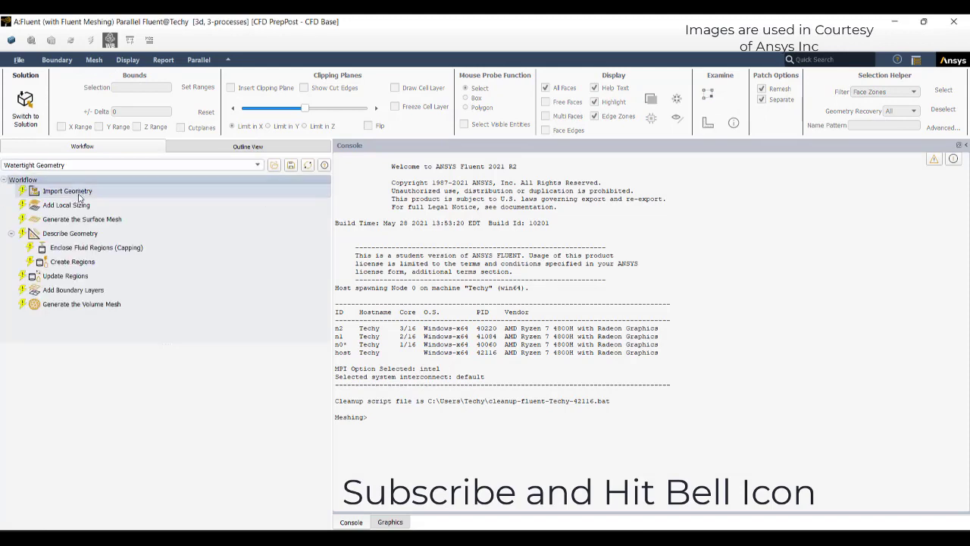
Import the CAD geometry SILENCER3.scdoc from the Downloads folder in mm units.
left_click(72, 191)
left_click(324, 409)
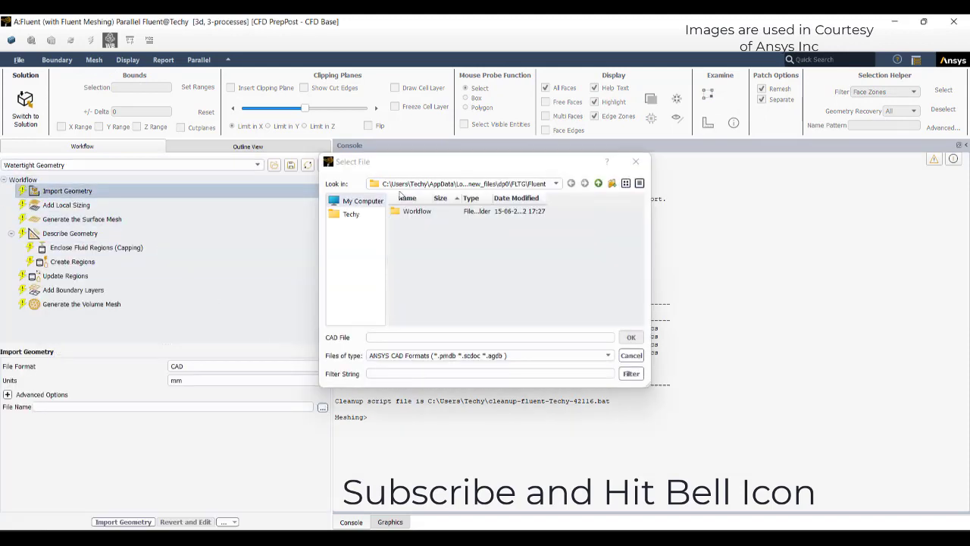
left_click(464, 184)
scroll(414, 292, "up", 3)
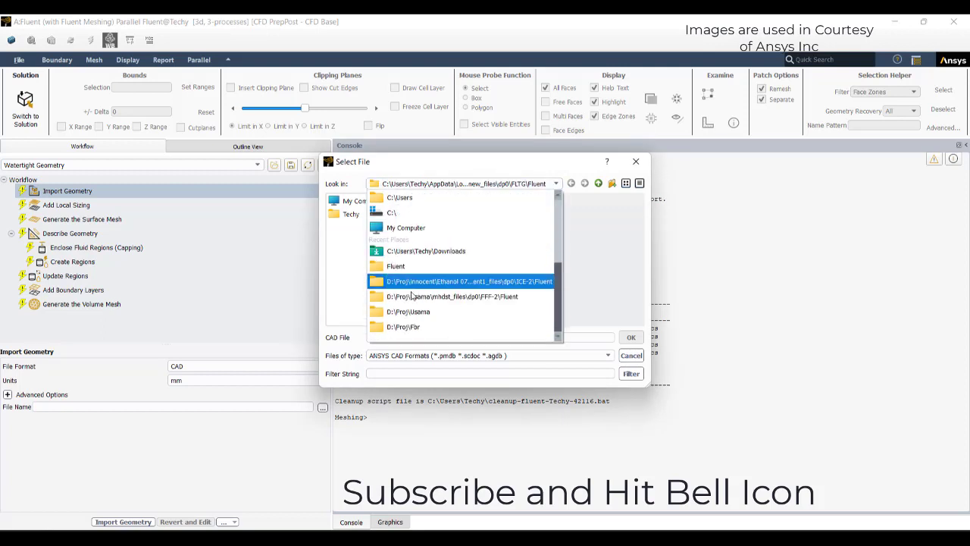
left_click(414, 250)
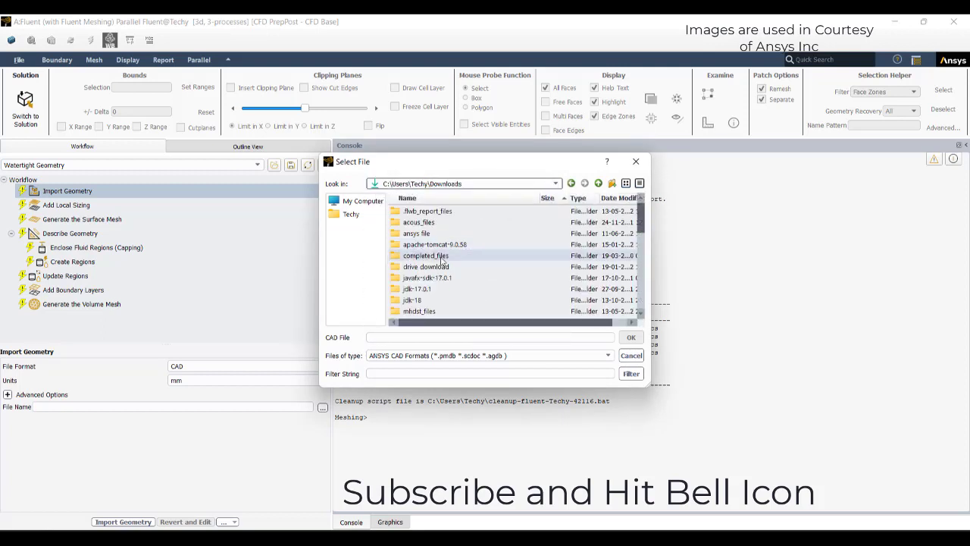
scroll(424, 288, "down", 10)
left_click(430, 300)
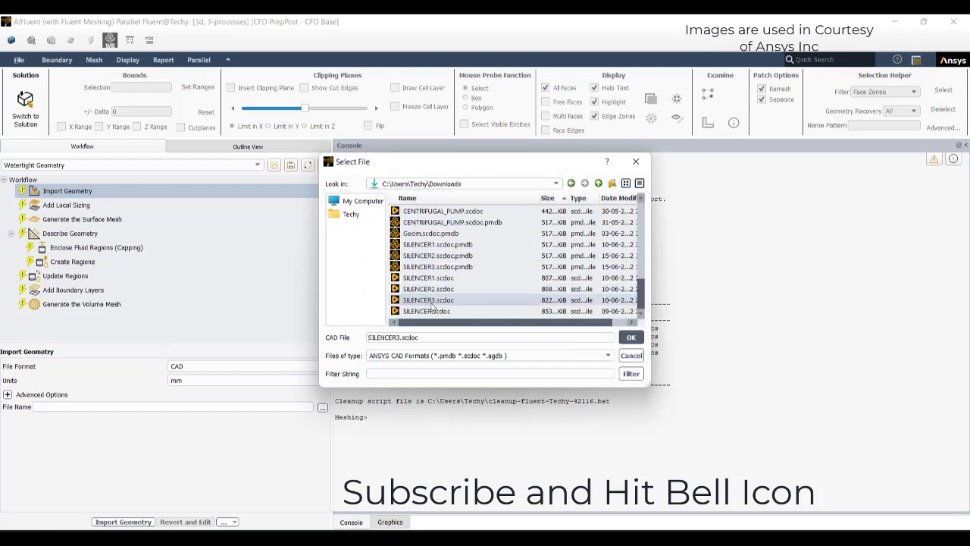
left_click(630, 338)
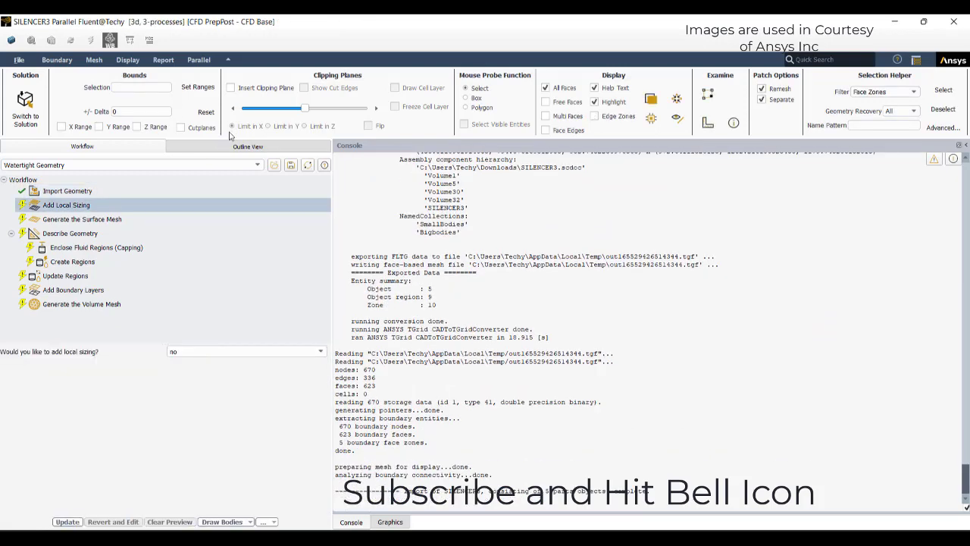
Open the model's scoped sizing, set the local curvature maximum to 5 and normal angle to 30, and apply a global maximum of 5.
left_click(243, 146)
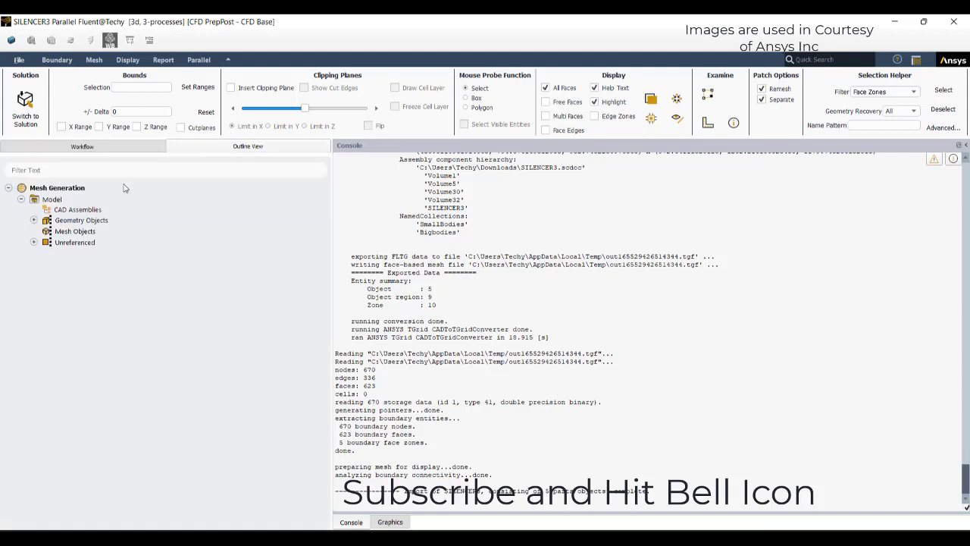
left_click(33, 220)
right_click(67, 200)
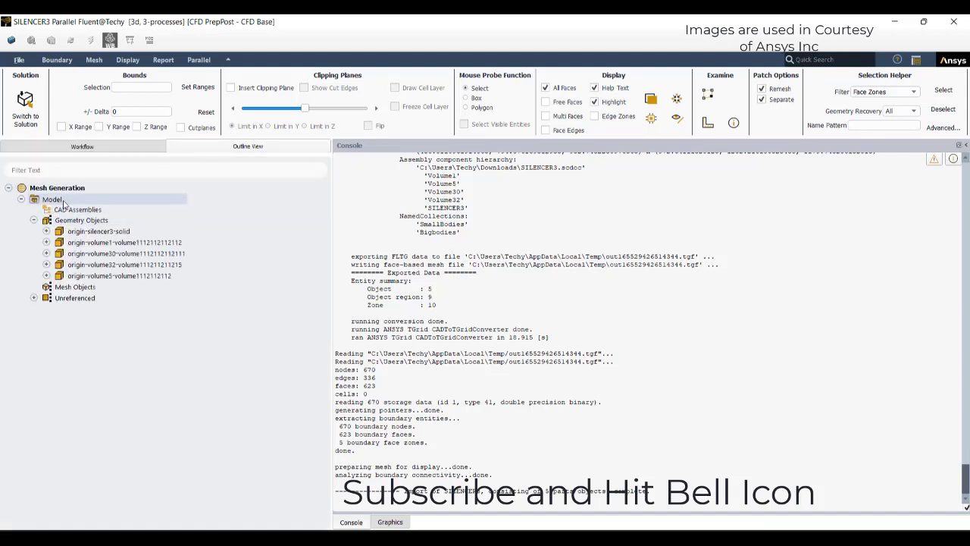
mouse_move(98, 220)
left_click(174, 220)
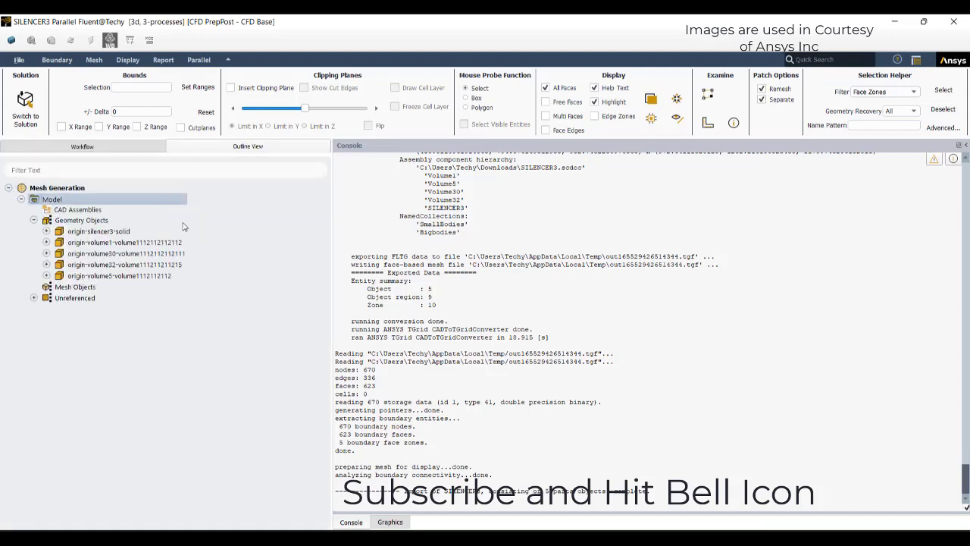
double_click(526, 230)
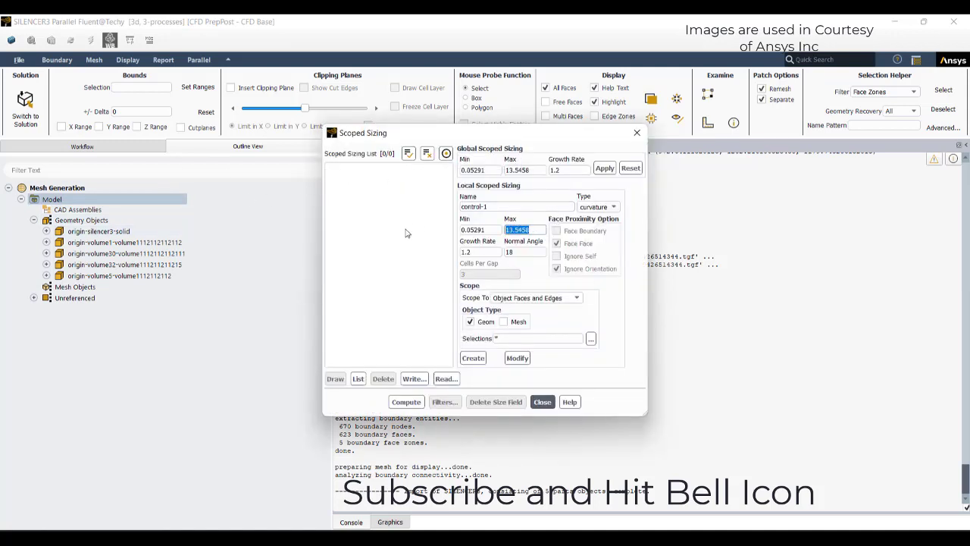
type("5")
key("Tab")
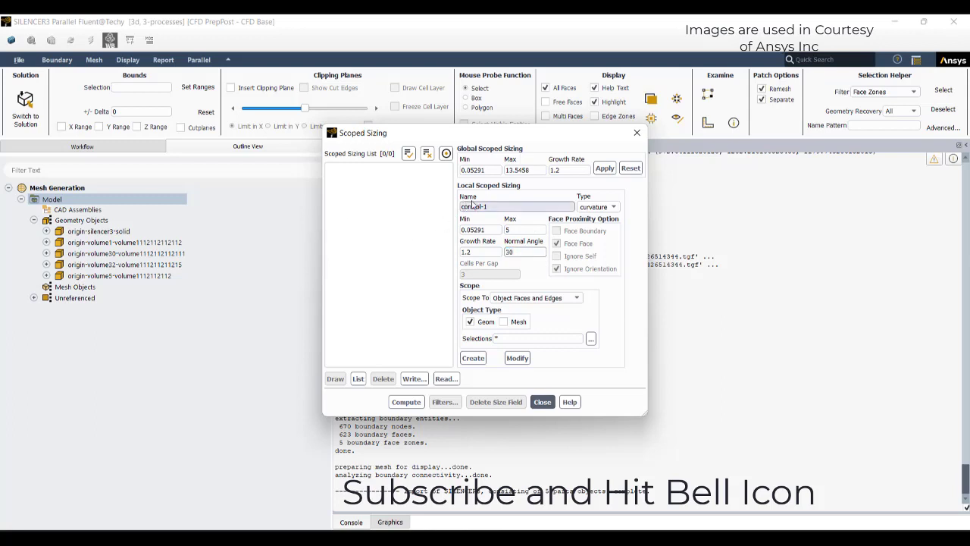
left_click_drag(536, 171, 389, 183)
type("5")
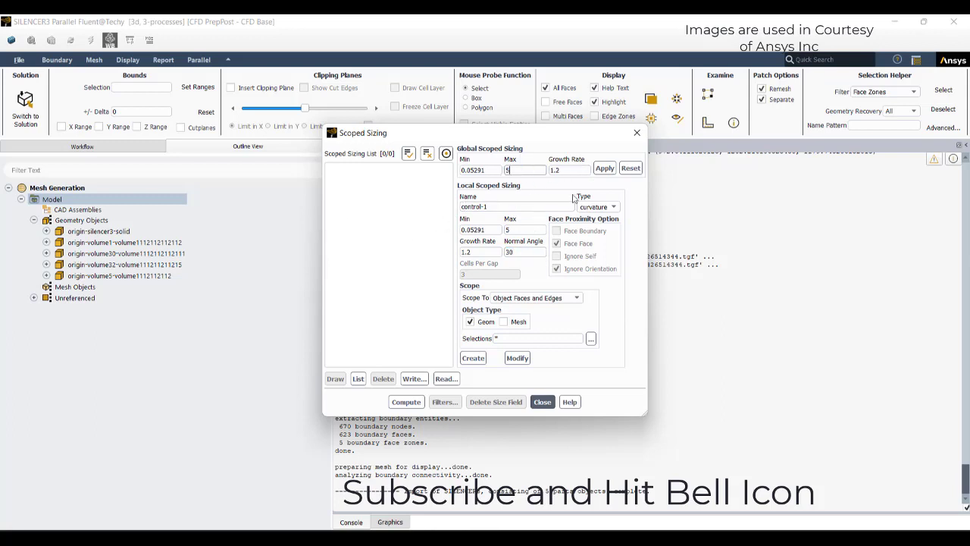
left_click(605, 169)
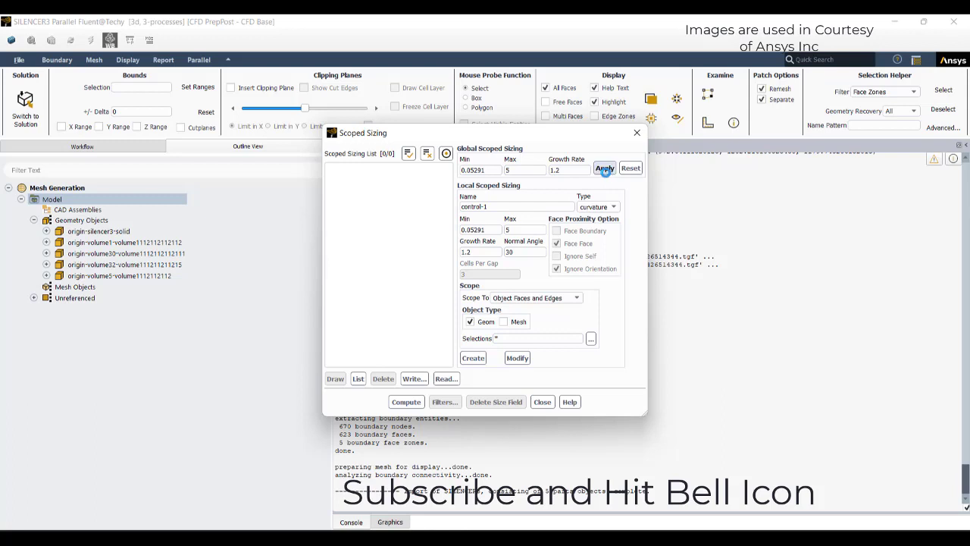
Create the curvature sizing control-1 scoped to the faces and edges of all geometry objects.
left_click(591, 338)
left_click(373, 476)
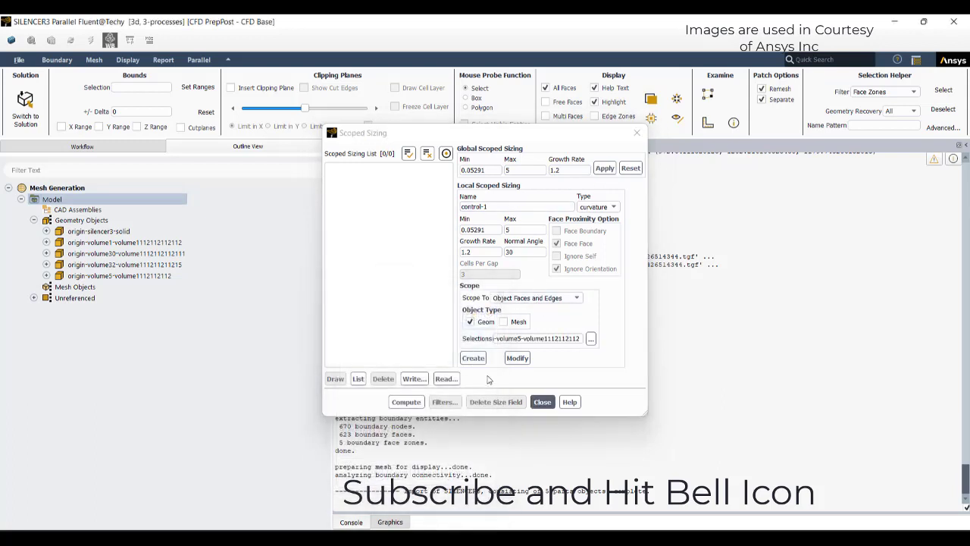
left_click(473, 358)
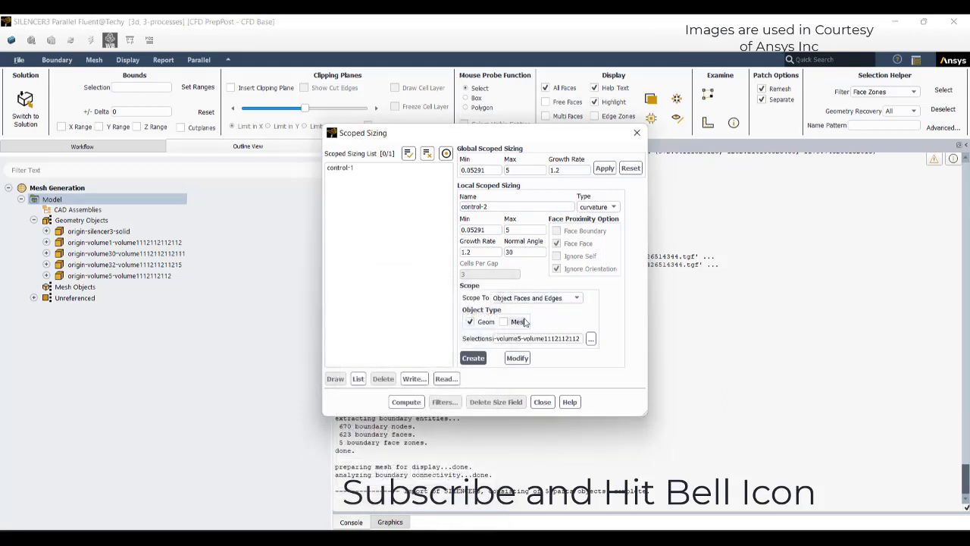
left_click(598, 207)
left_click(588, 243)
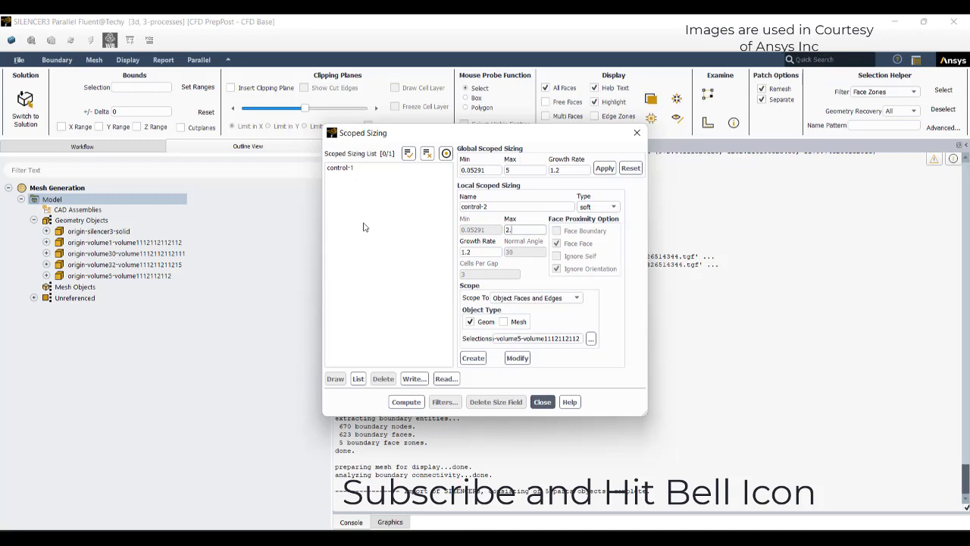
left_click(591, 339)
left_click(475, 312)
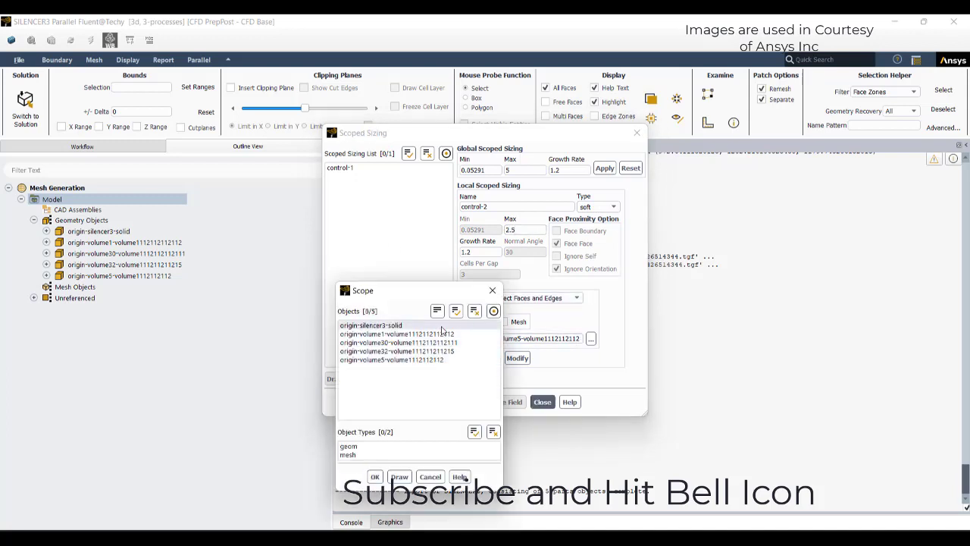
left_click(402, 335)
left_click(374, 477)
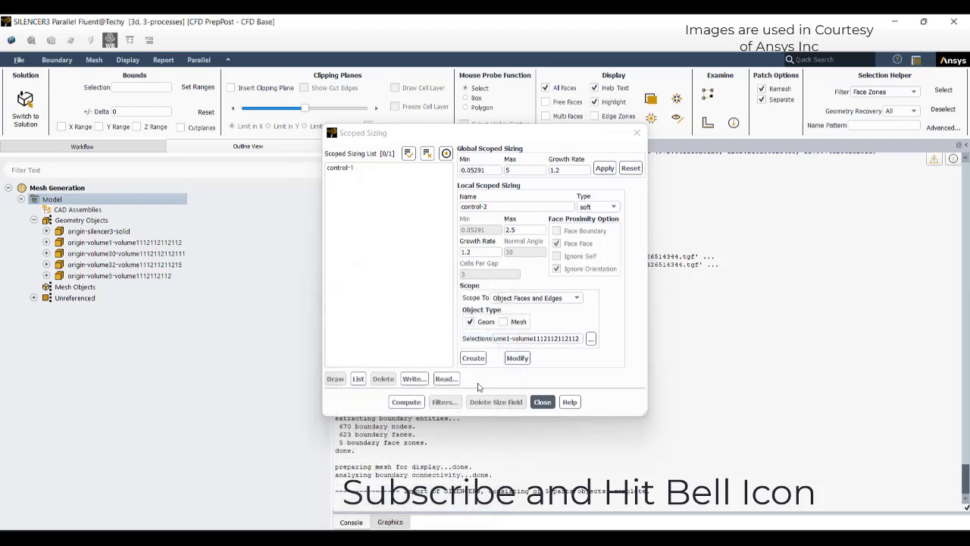
left_click(473, 358)
left_click(406, 401)
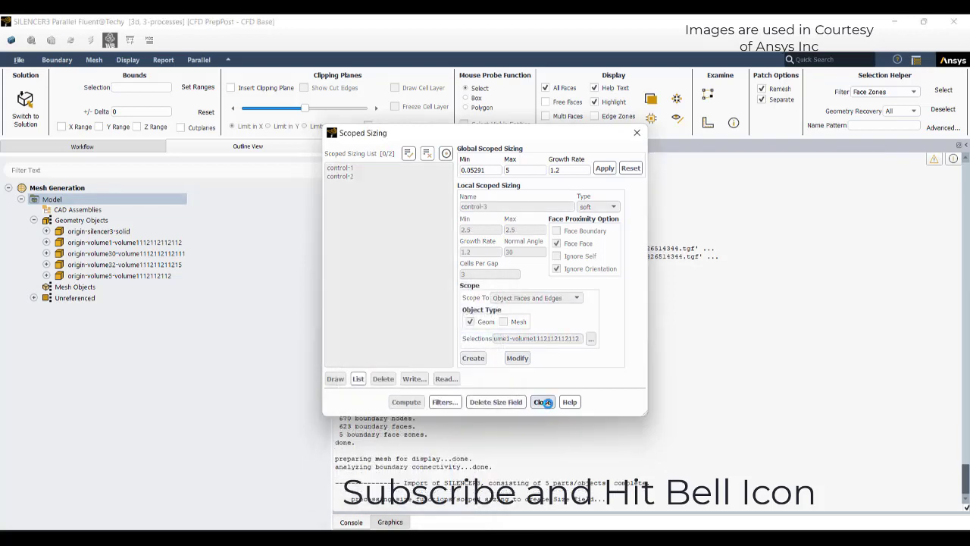
Remesh all five geometry objects collectively into a new mesh object named fluid.
left_click(542, 401)
left_click(74, 230)
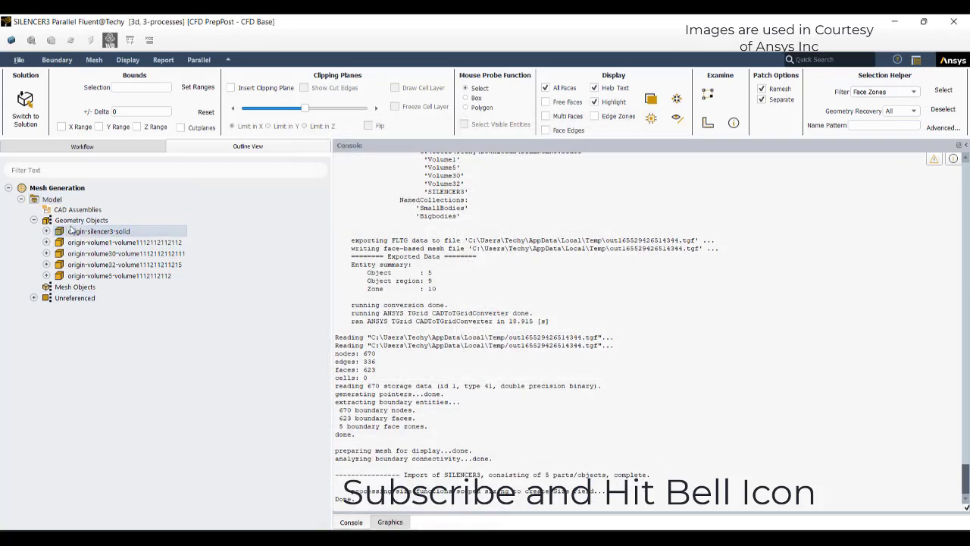
left_click(111, 276, "shift")
right_click(129, 254)
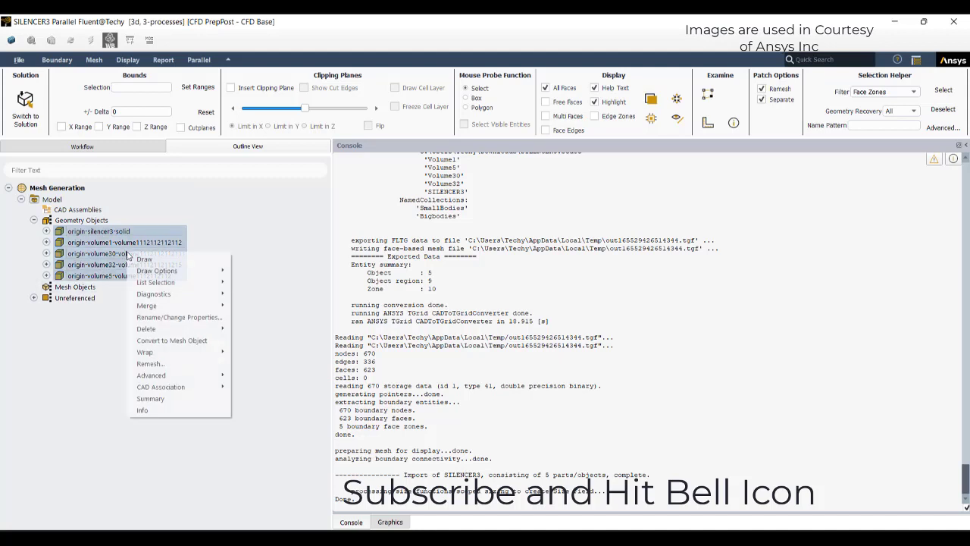
left_click(154, 363)
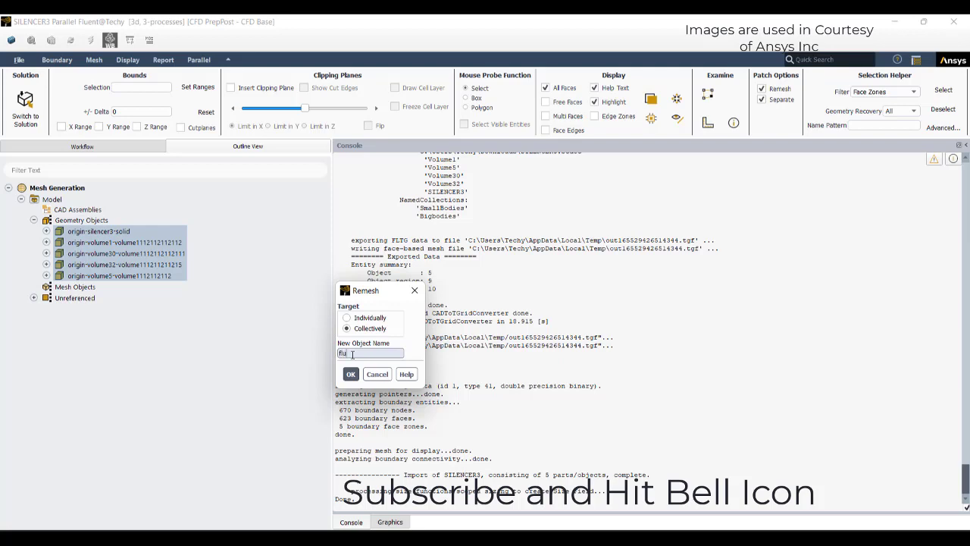
type("fluid")
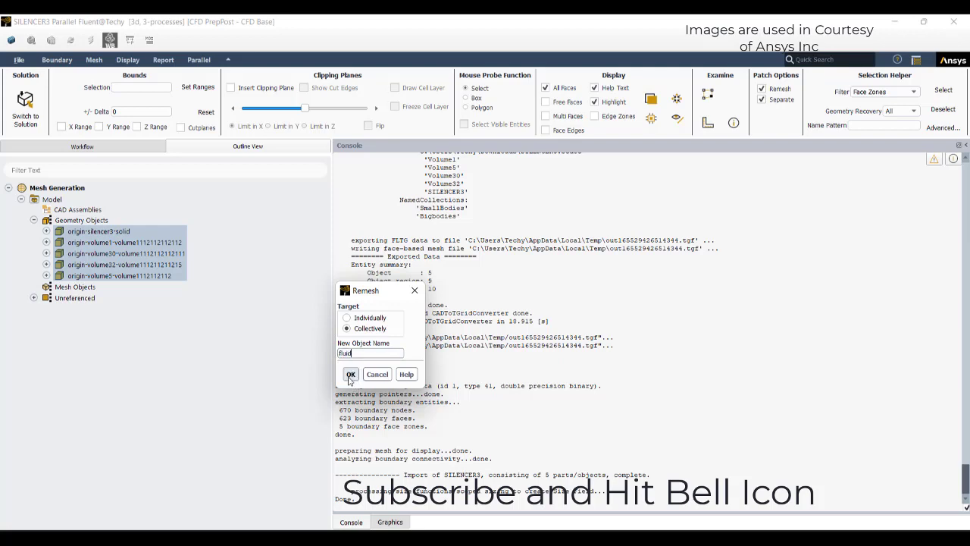
left_click(350, 374)
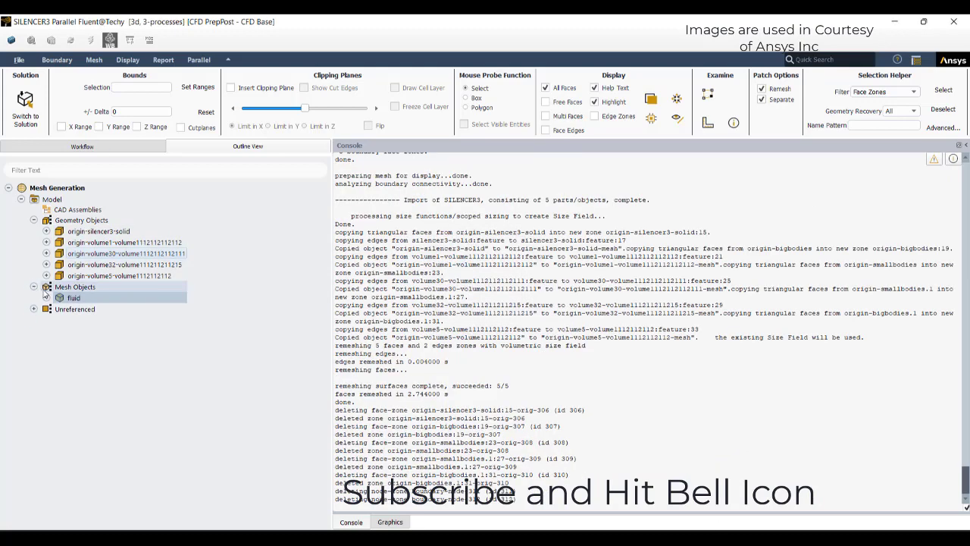
Open the connectivity and quality diagnostics for the fluid mesh object and mark its free faces.
right_click(70, 298)
mouse_move(133, 346)
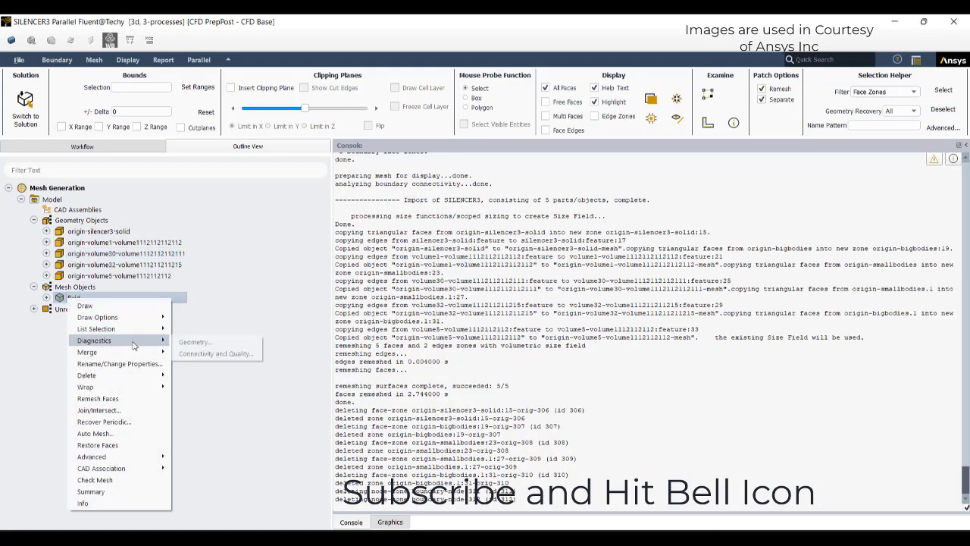
left_click(213, 353)
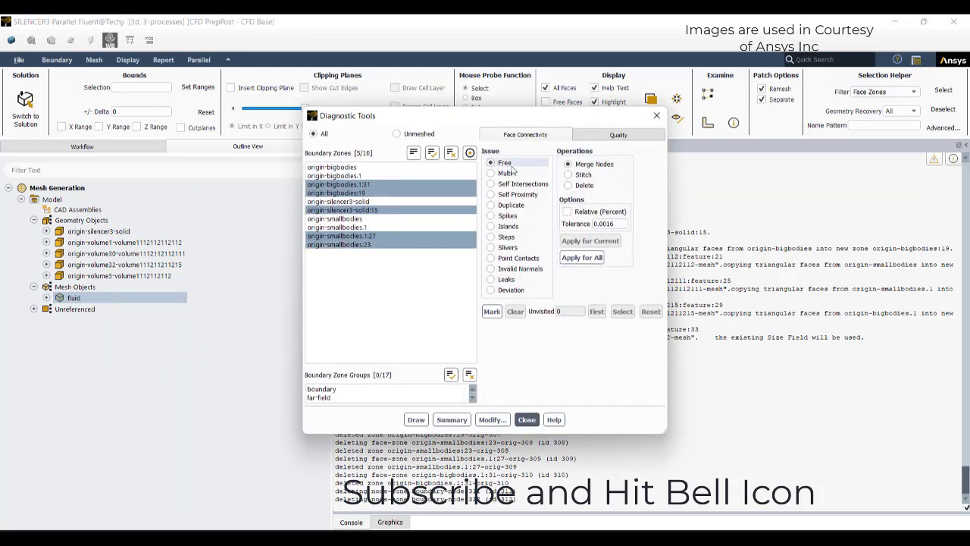
left_click(492, 310)
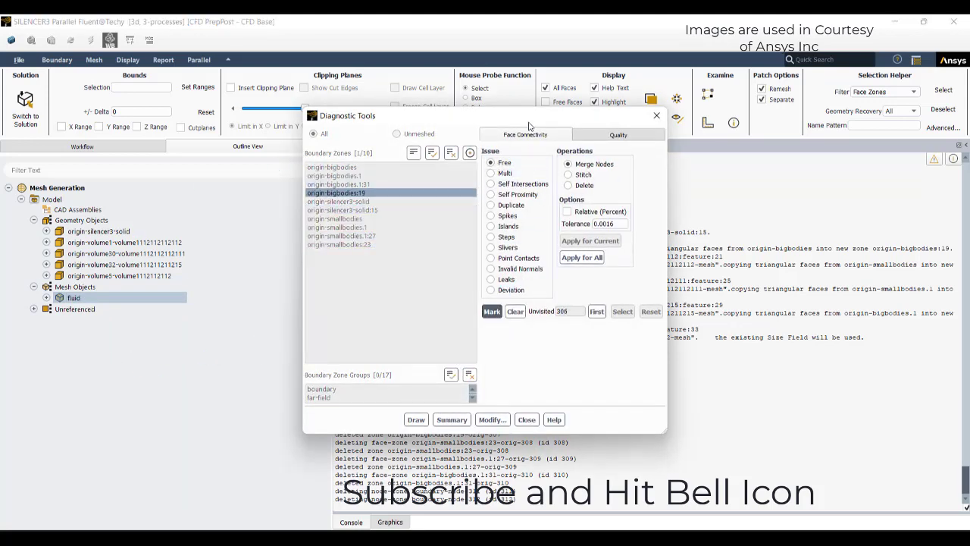
Display the marked free faces in the graphics view using Modify Boundary and examine the affected edge up close.
left_click_drag(528, 119, 359, 83)
left_click(400, 523)
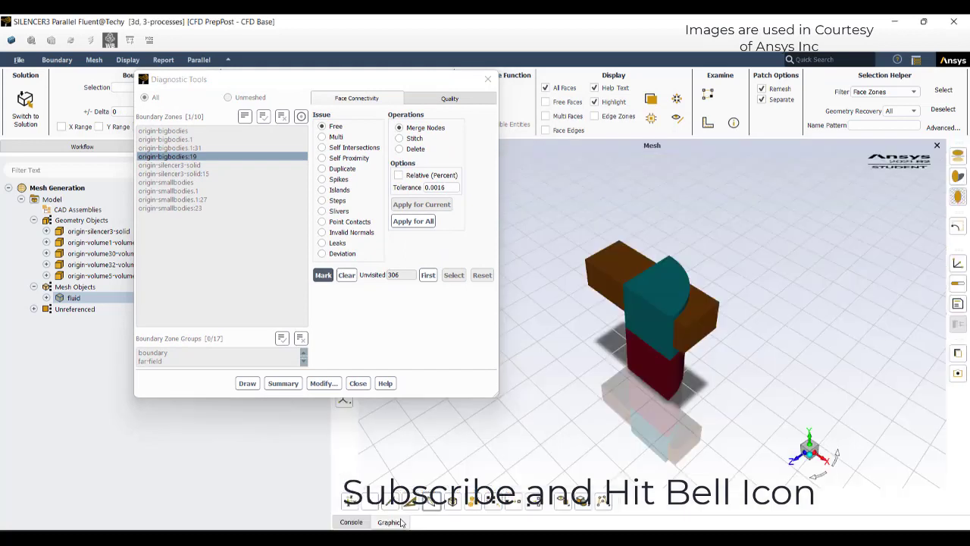
left_click(323, 383)
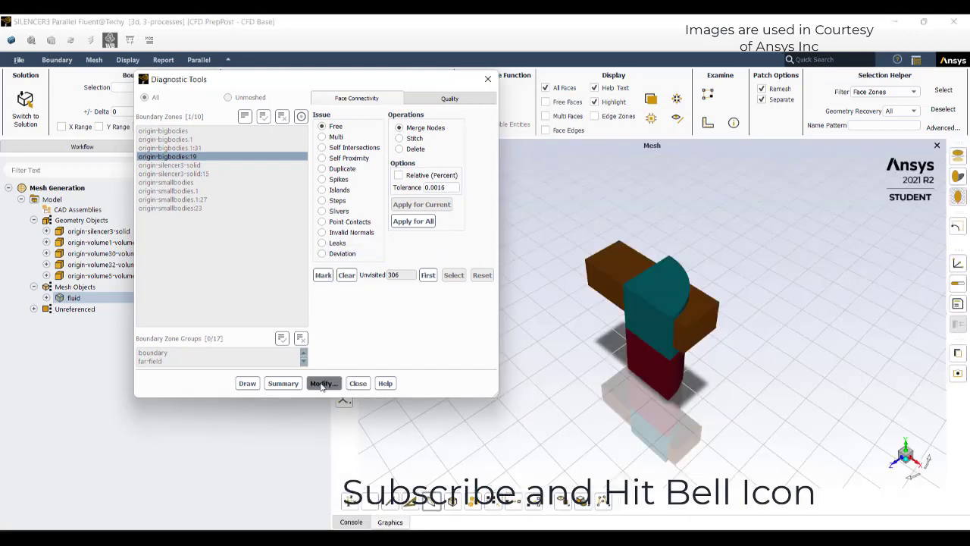
left_click(487, 444)
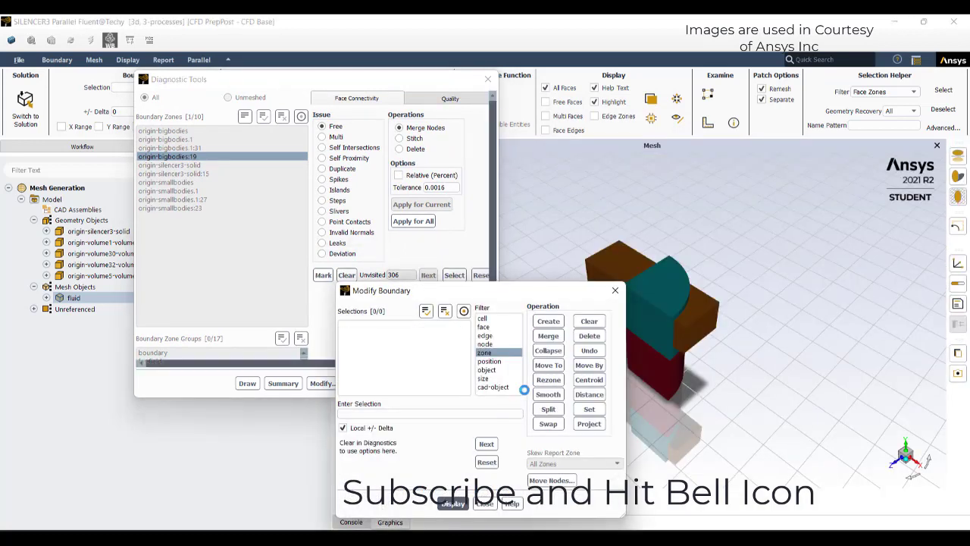
left_click_drag(878, 373, 808, 242)
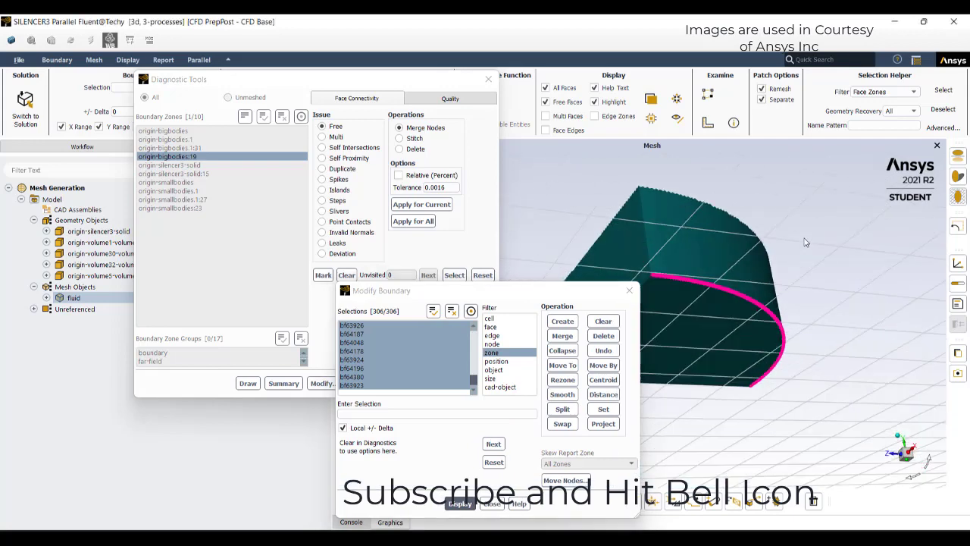
scroll(712, 264, "up", 8)
scroll(682, 282, "up", 2)
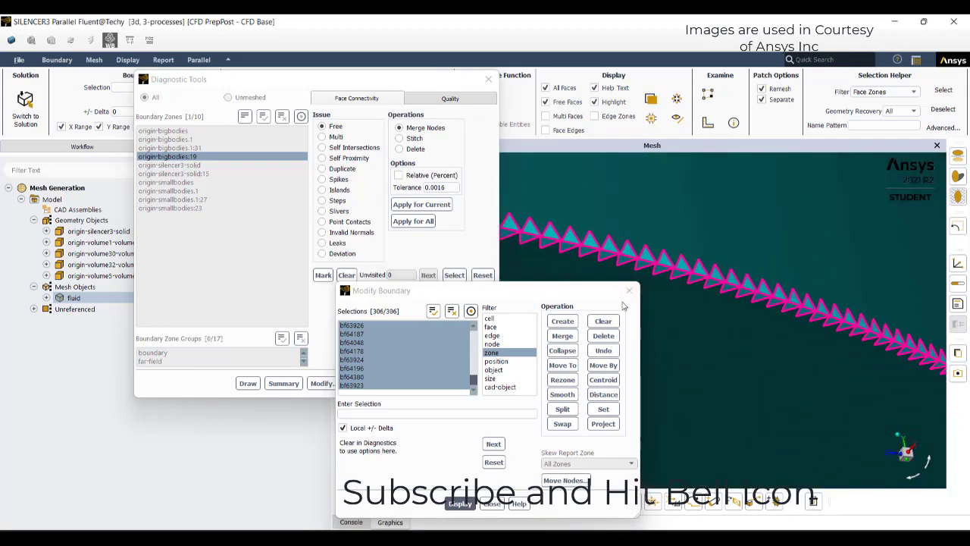
left_click(630, 291)
Stitch all the free faces with tolerance 0.05 and 1 step, recheck for free faces and inspect the edge.
left_click(325, 275)
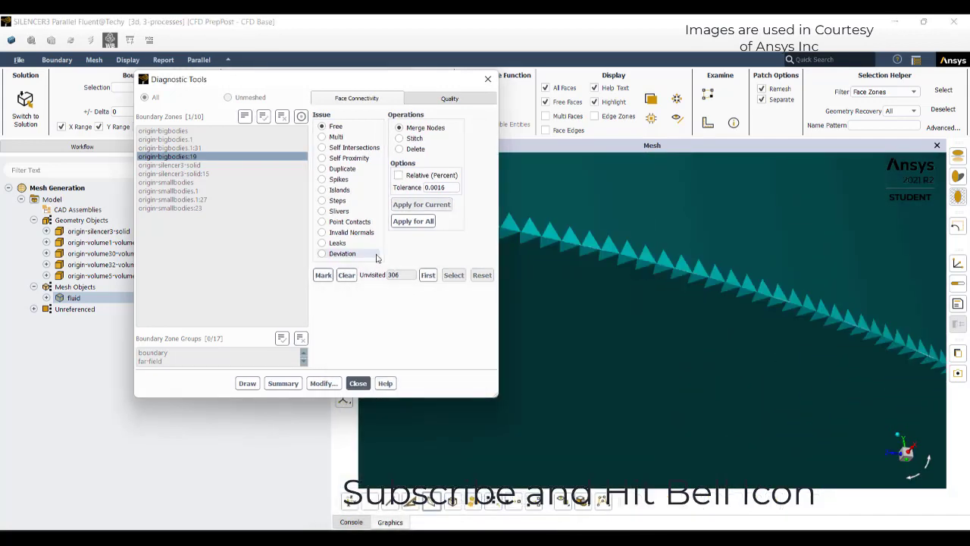
left_click(412, 138)
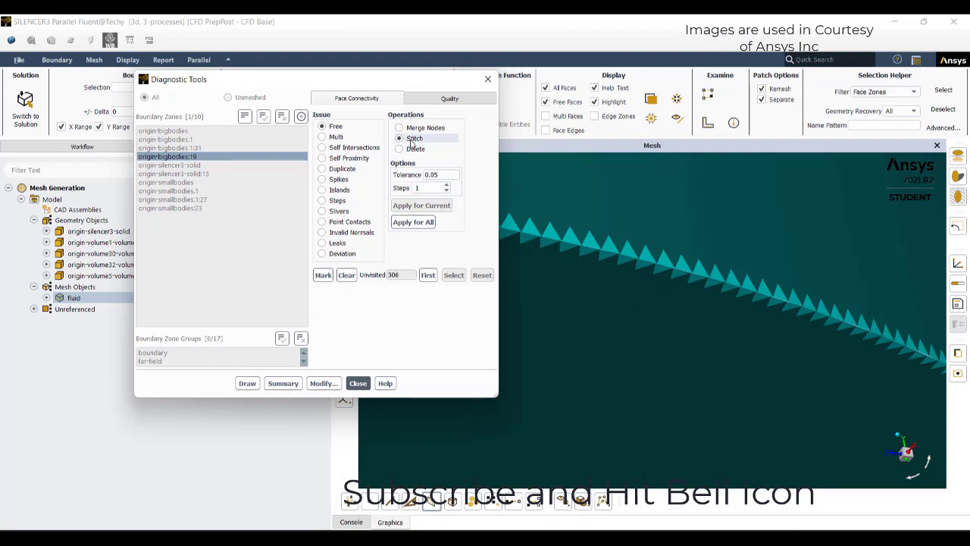
left_click(413, 222)
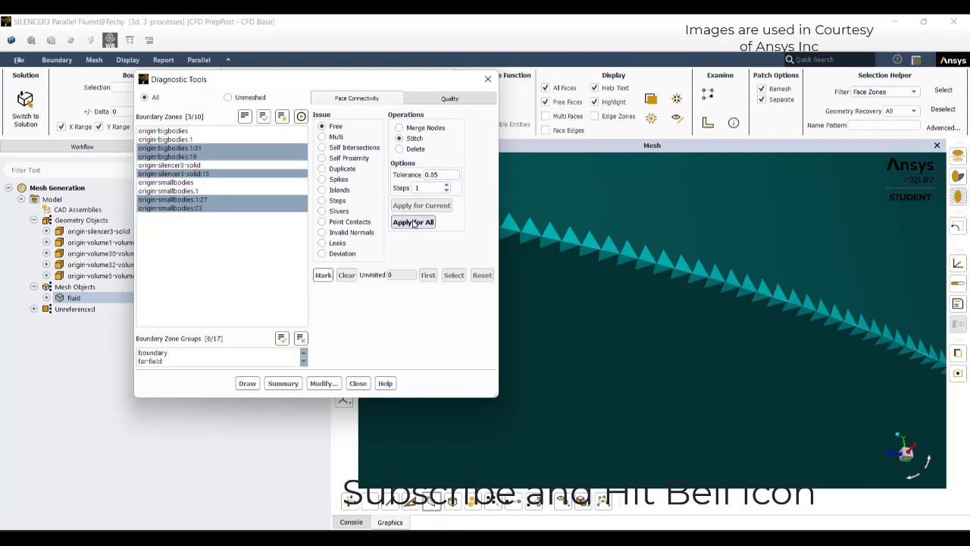
left_click(414, 223)
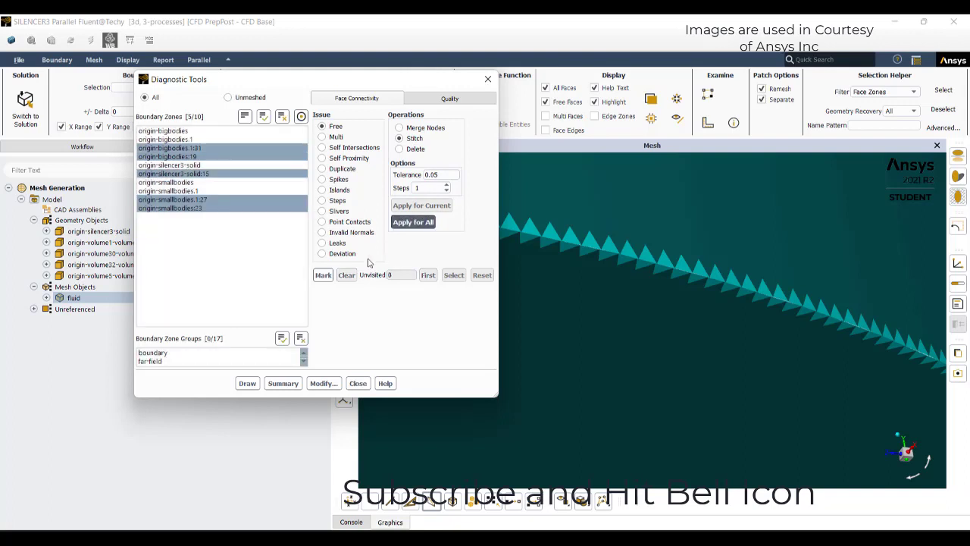
left_click(324, 276)
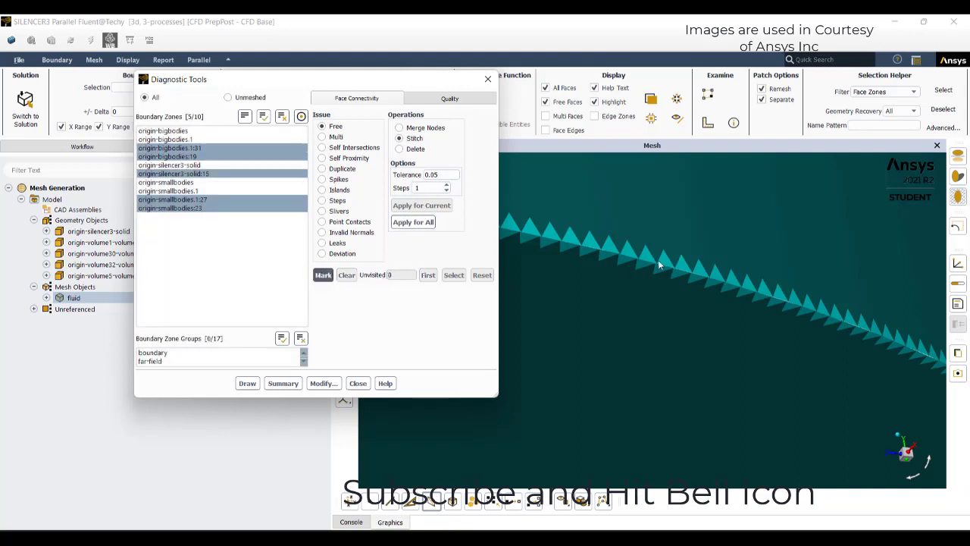
scroll(658, 267, "up", 5)
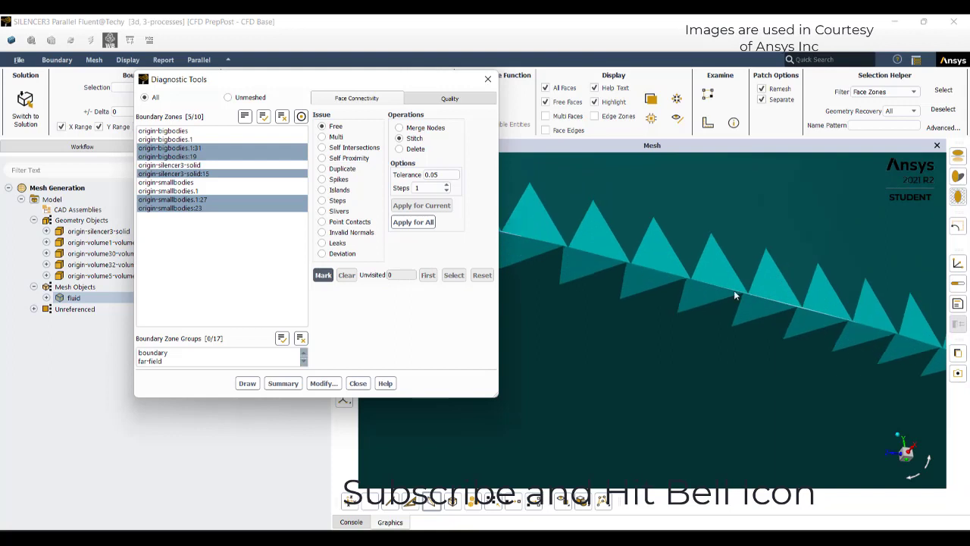
scroll(783, 298, "down", 5)
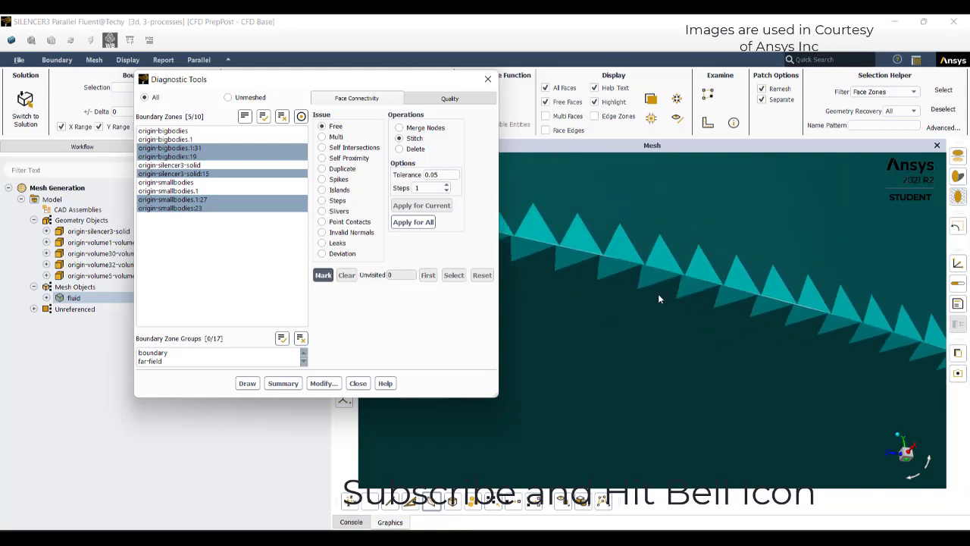
scroll(658, 298, "down", 2)
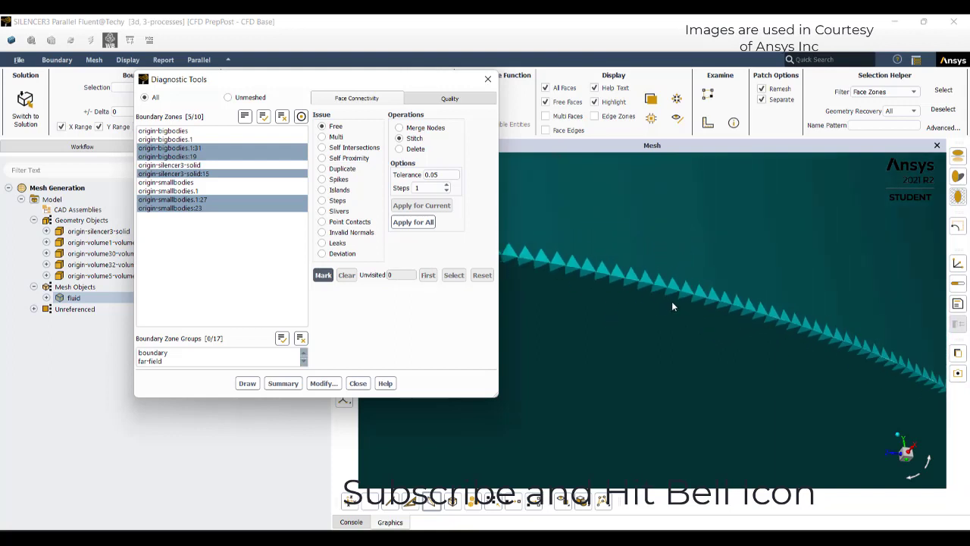
Check the fluid object for multi-connected faces, consulting the browser's image results for the meaning of fringes.
left_click(333, 138)
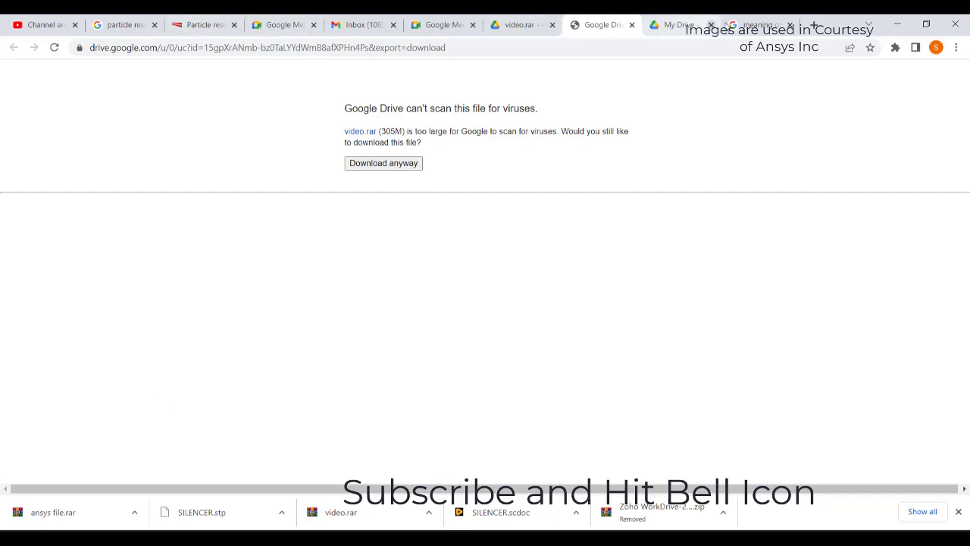
left_click(758, 24)
left_click(180, 130)
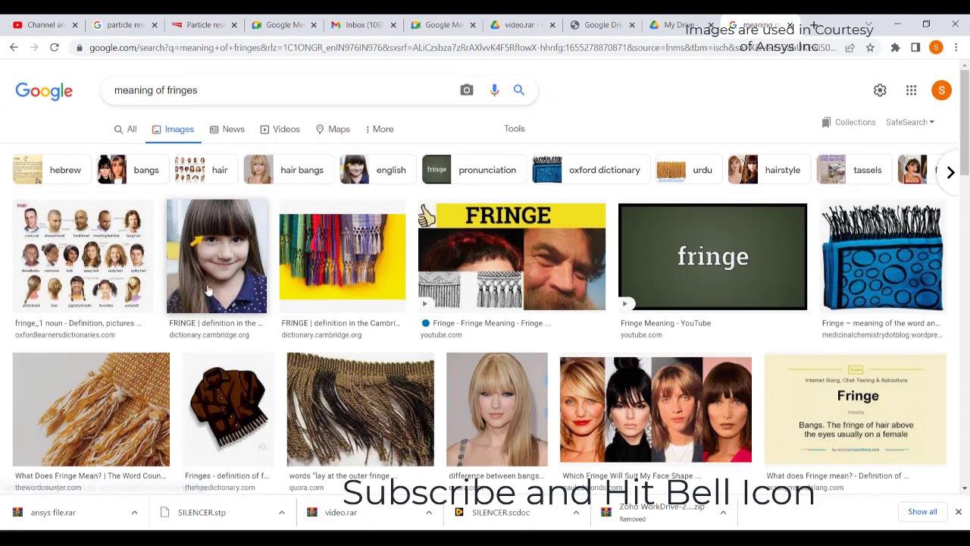
scroll(125, 394, "down", 3)
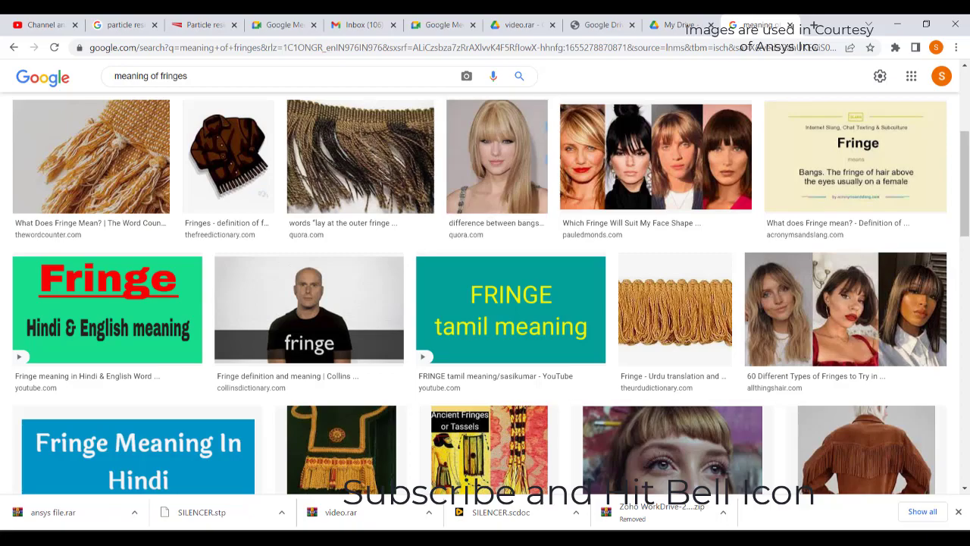
left_click(565, 536)
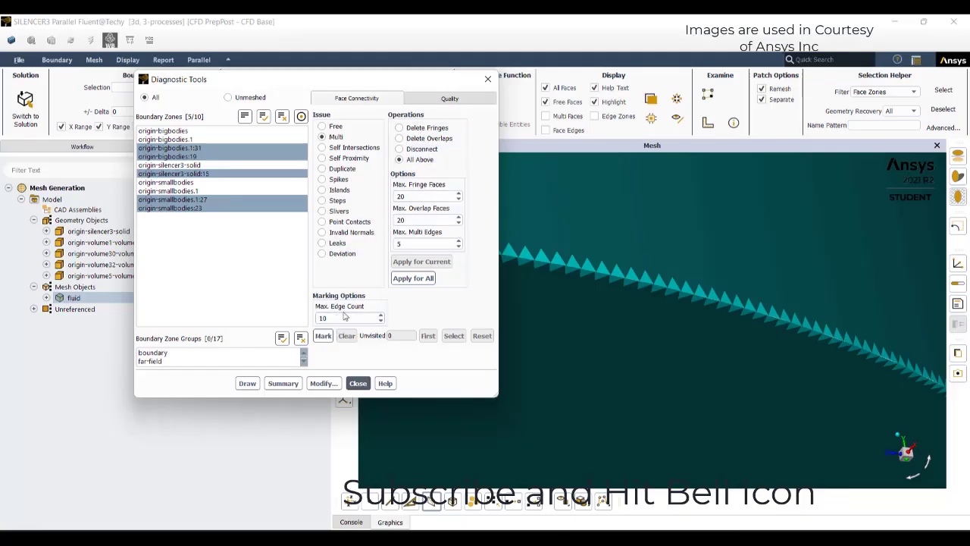
left_click(323, 335)
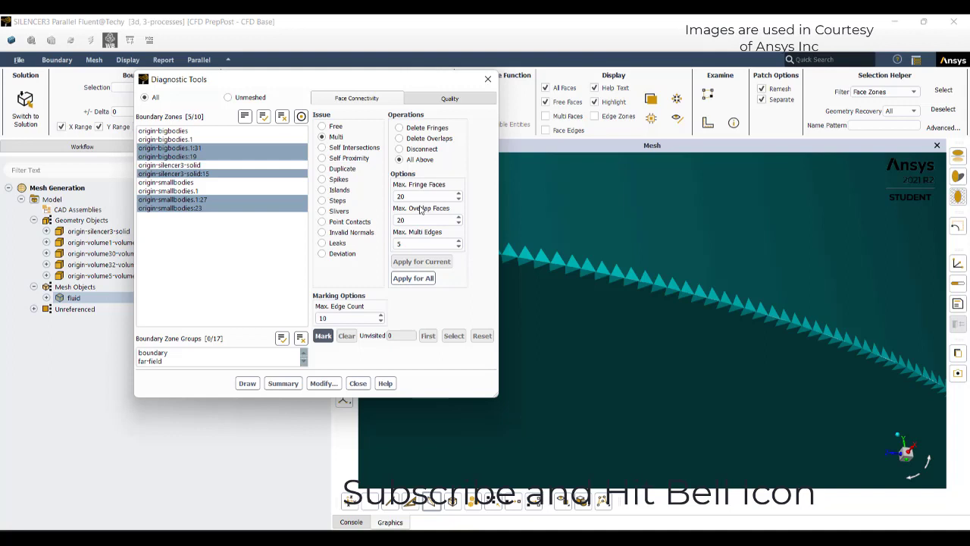
Mark the self-intersecting faces, display the first marked group using Modify Boundary and examine the overlapping surfaces.
left_click(340, 147)
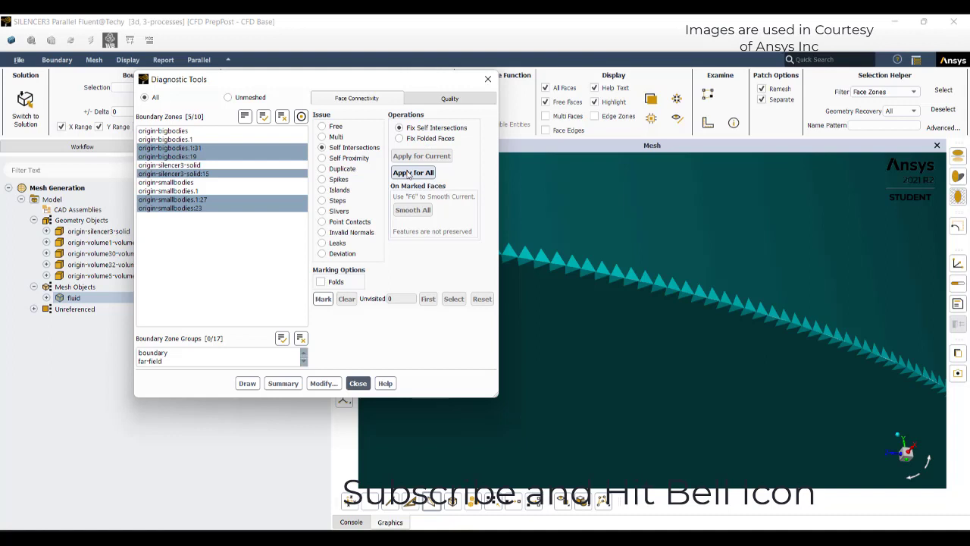
left_click(322, 299)
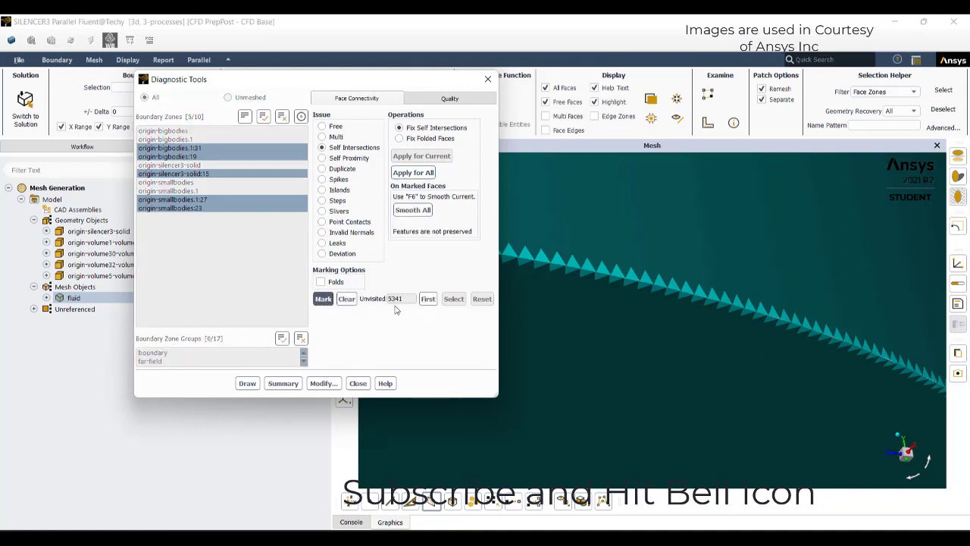
left_click(324, 384)
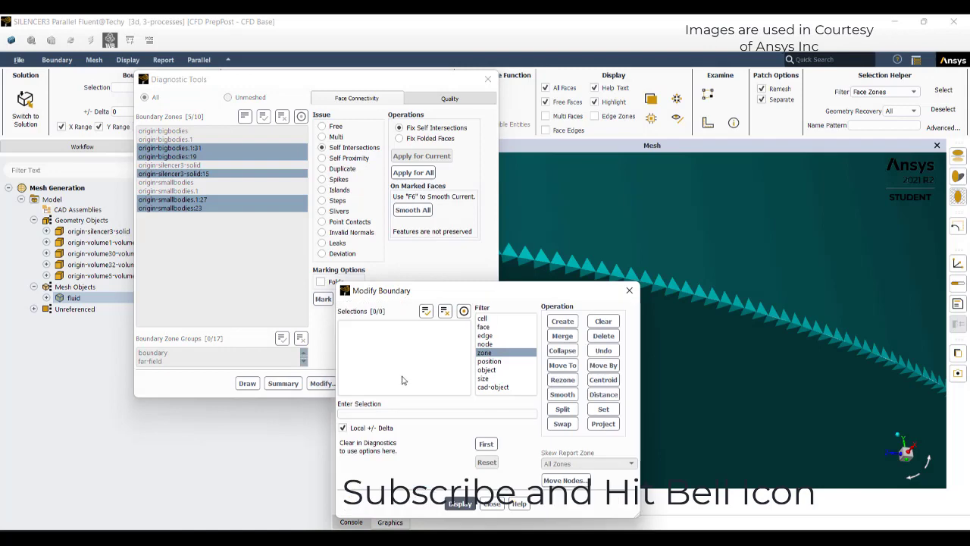
left_click(485, 445)
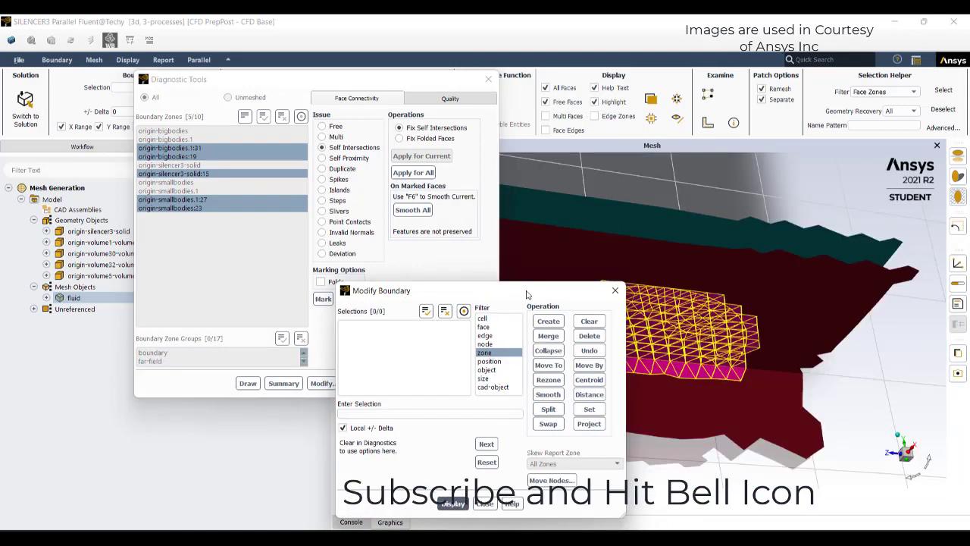
left_click_drag(526, 295, 353, 238)
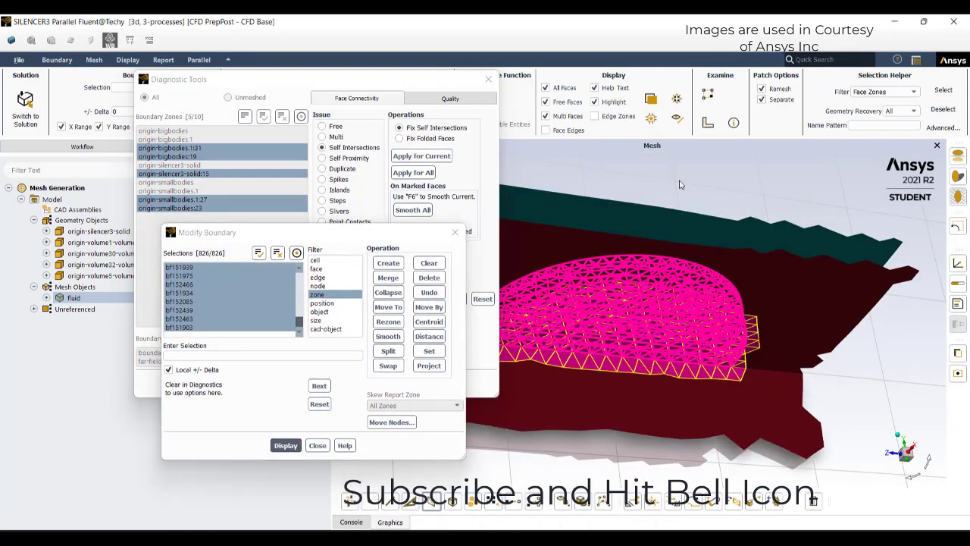
left_click_drag(725, 209, 699, 272)
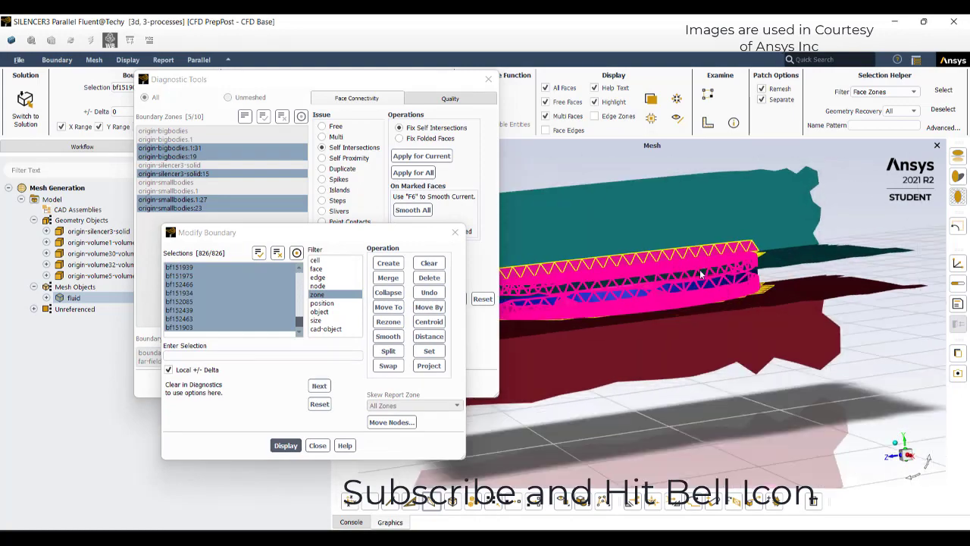
scroll(697, 313, "up", 4)
left_click_drag(697, 312, 830, 309)
scroll(761, 307, "down", 3)
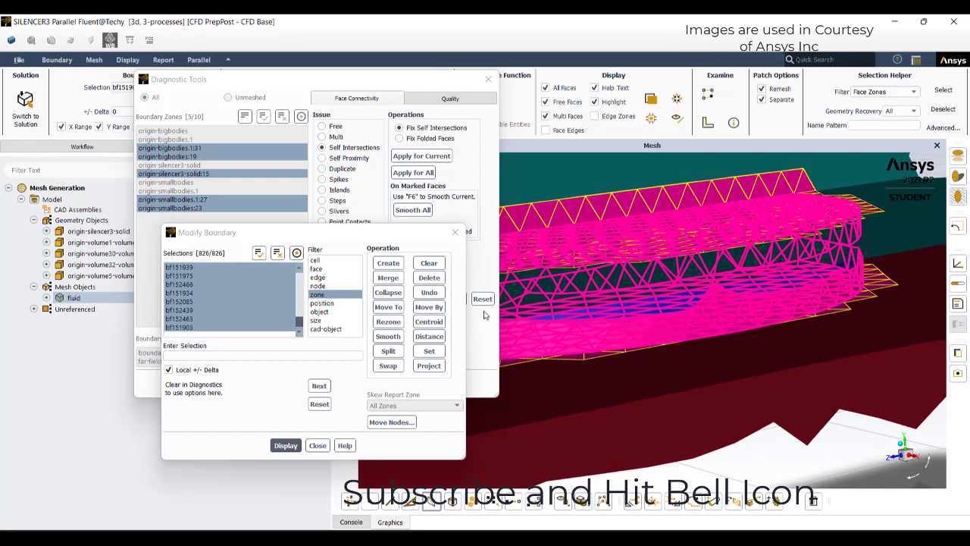
left_click(455, 233)
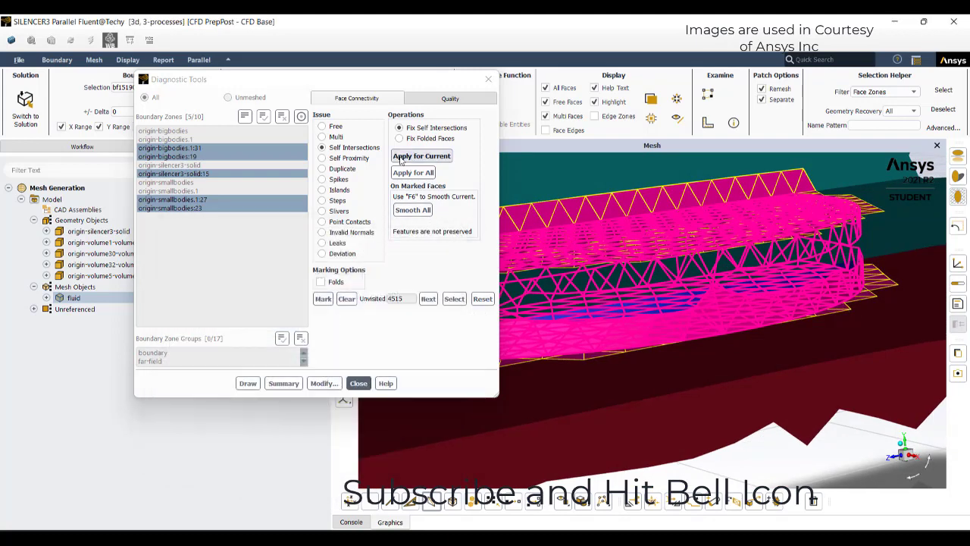
Mark the self-proximity faces with relative tolerance 0.05 and angle 40, separate all the marked faces and inspect the split surfaces.
left_click(322, 158)
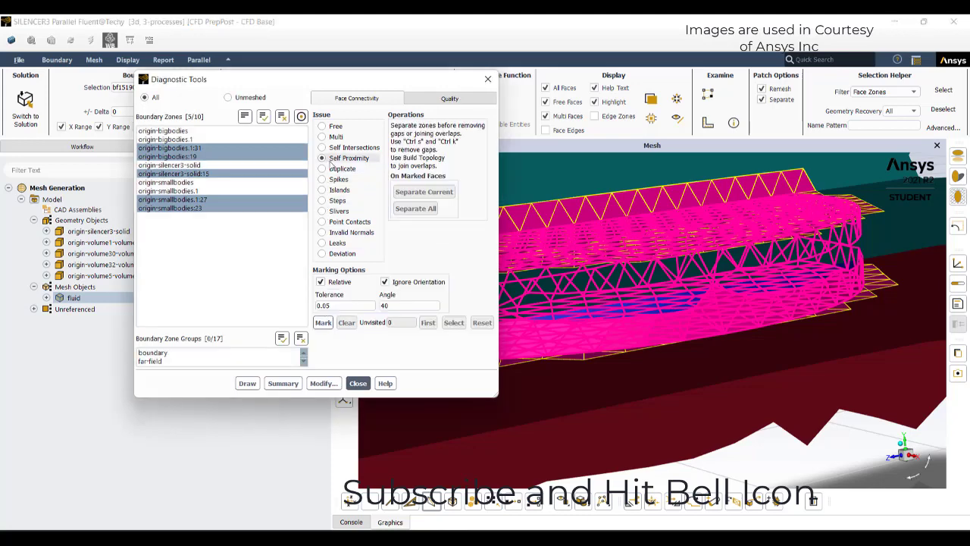
left_click(323, 323)
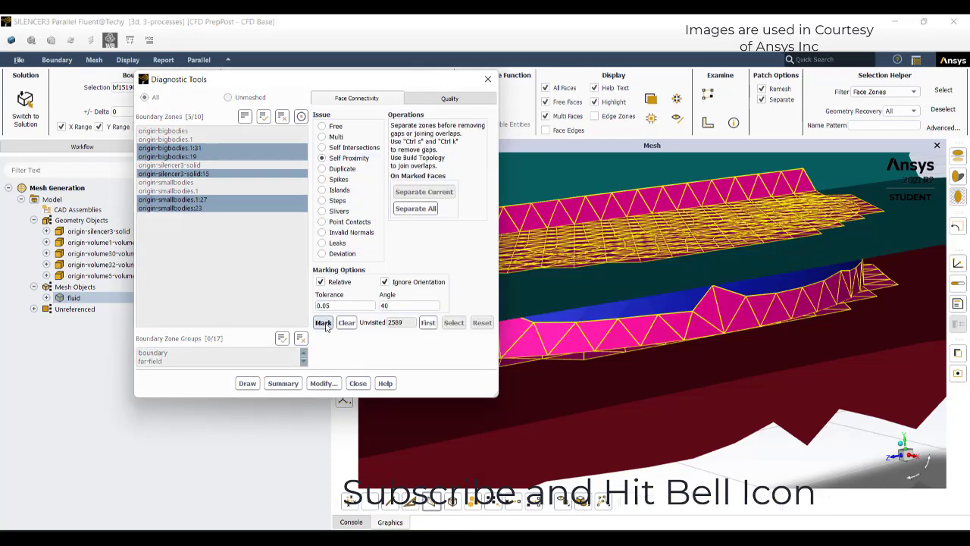
mouse_move(845, 310)
middle_mouse_down()
mouse_move(832, 294)
mouse_move(826, 306)
middle_mouse_up()
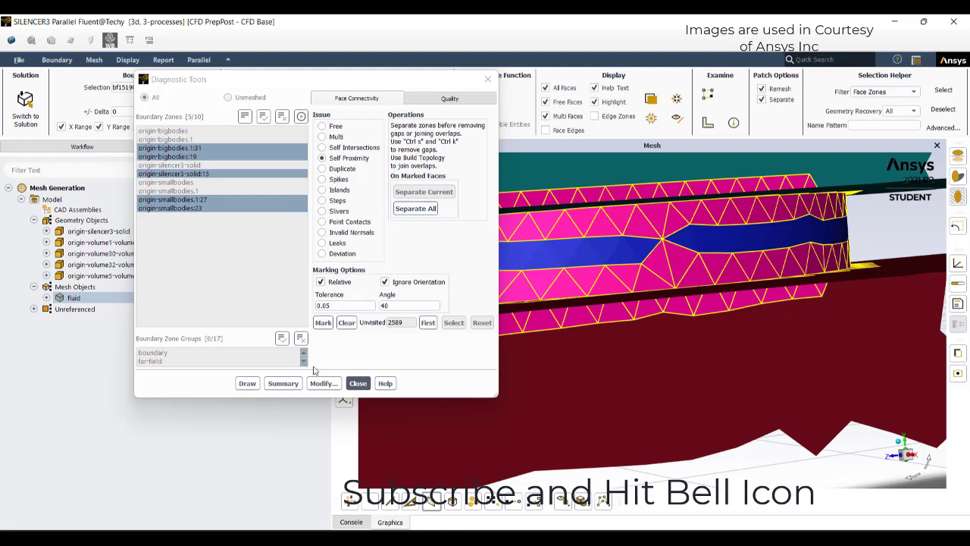
left_click(426, 212)
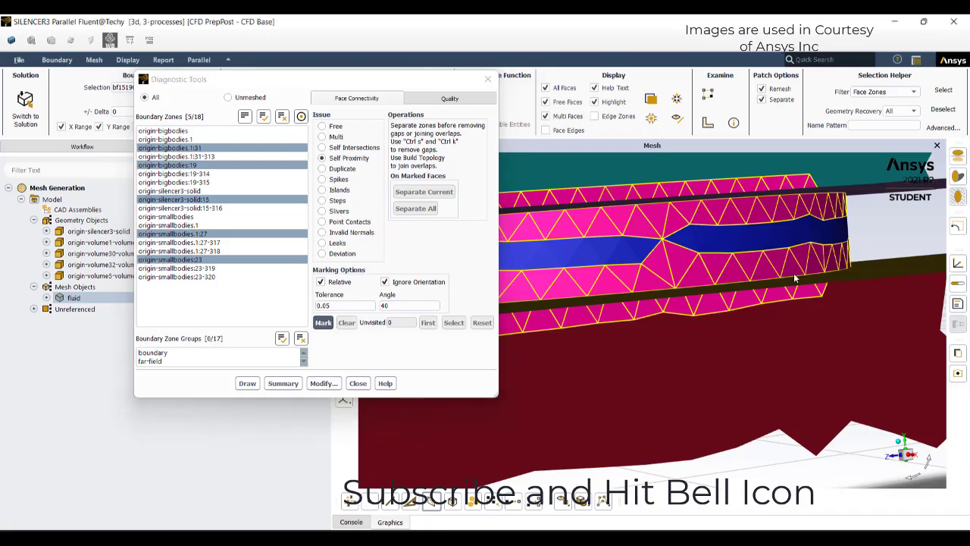
left_click_drag(795, 277, 848, 258)
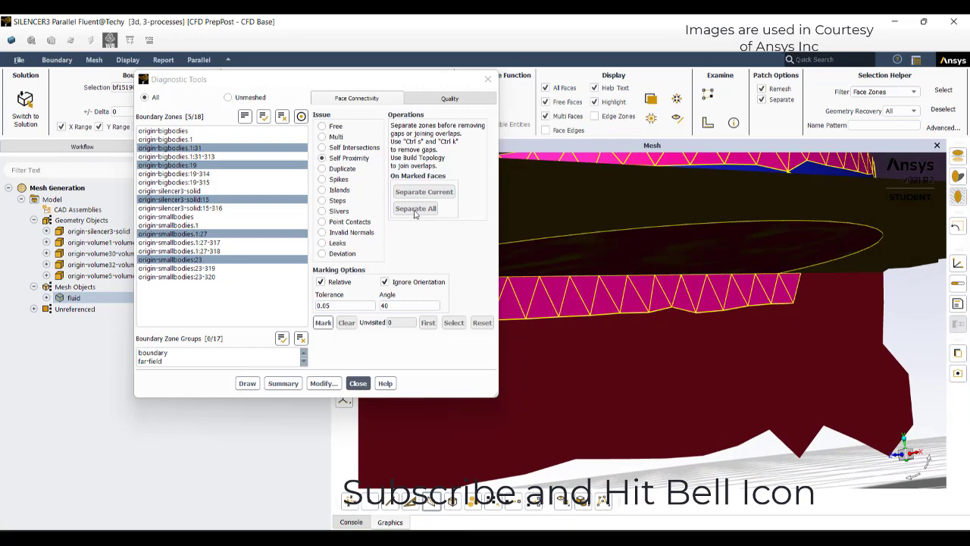
Check the selected boundary zones for duplicate faces and for spikes with a spike angle of 200.
left_click(338, 171)
left_click(323, 274)
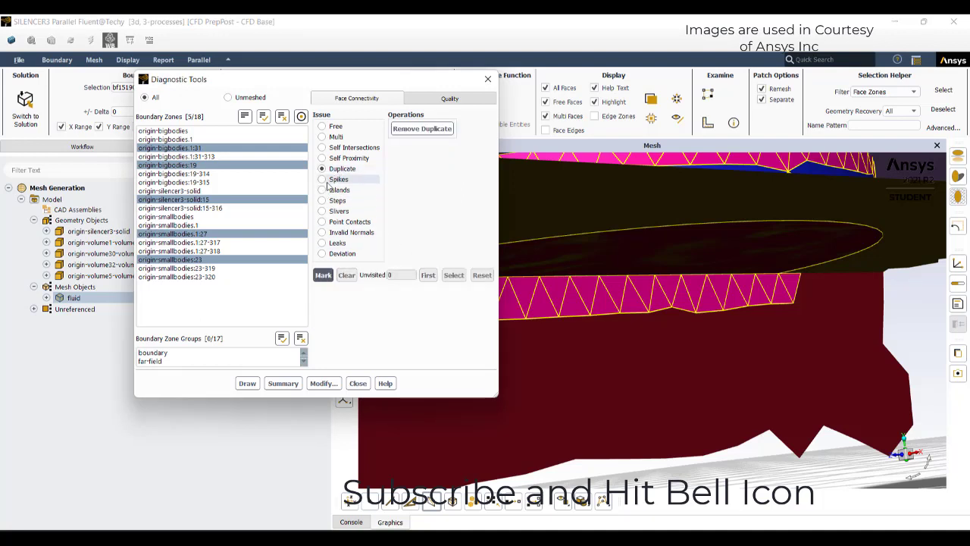
left_click(328, 182)
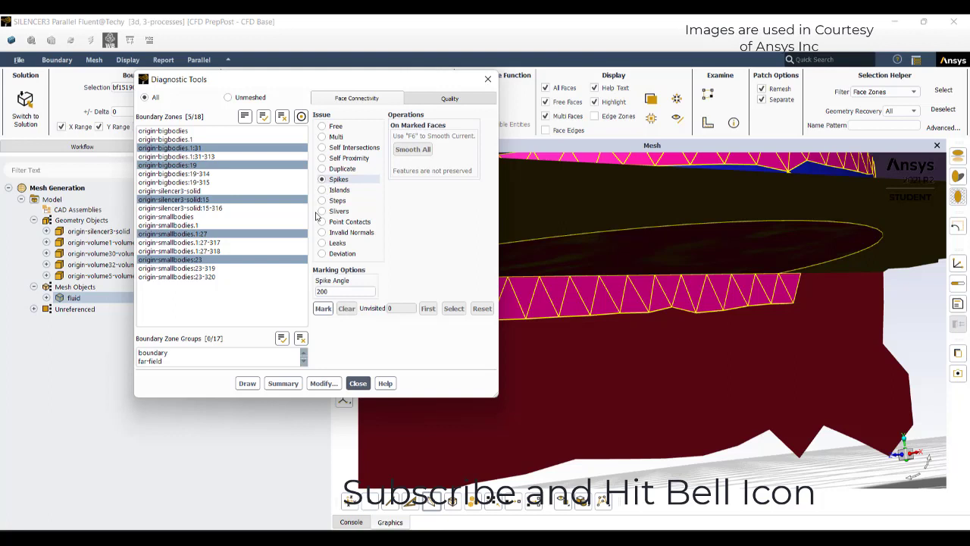
left_click(324, 308)
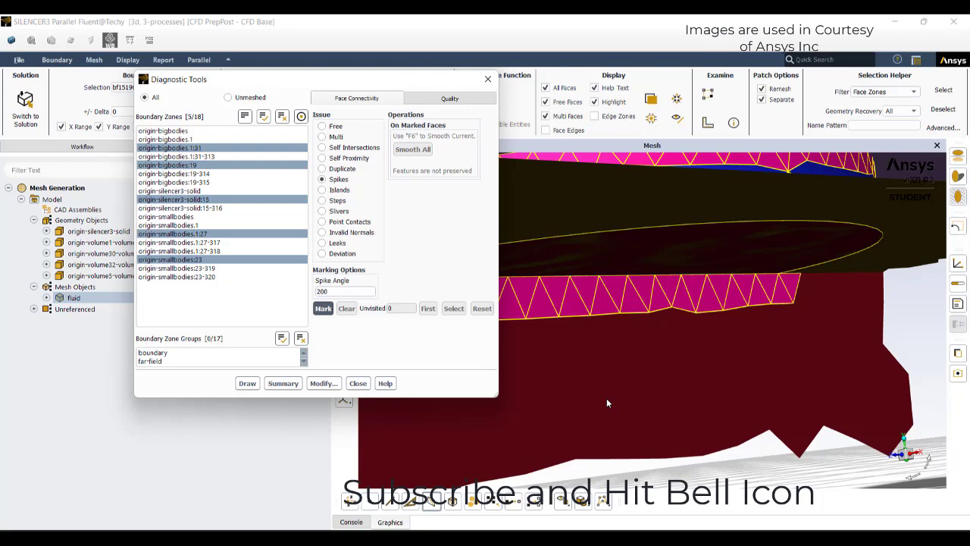
left_click_drag(604, 307, 626, 328)
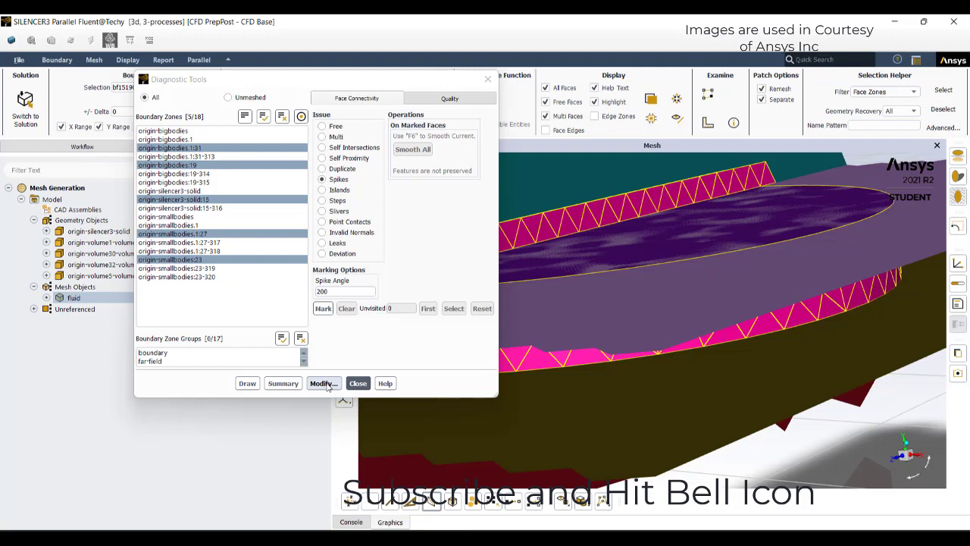
Check the selected zones for islands with absolute count 12 and for steps with angle 40 and step width 0.
left_click(333, 191)
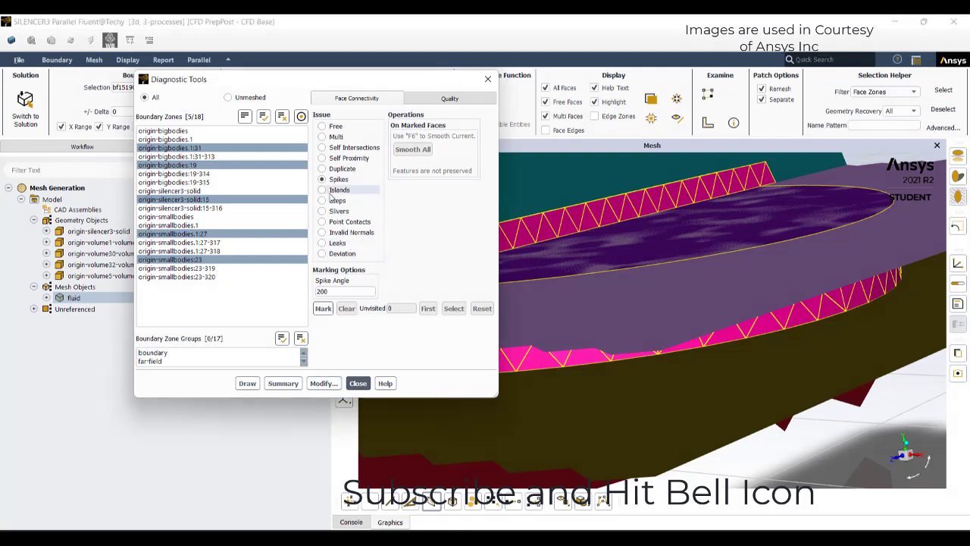
left_click(323, 310)
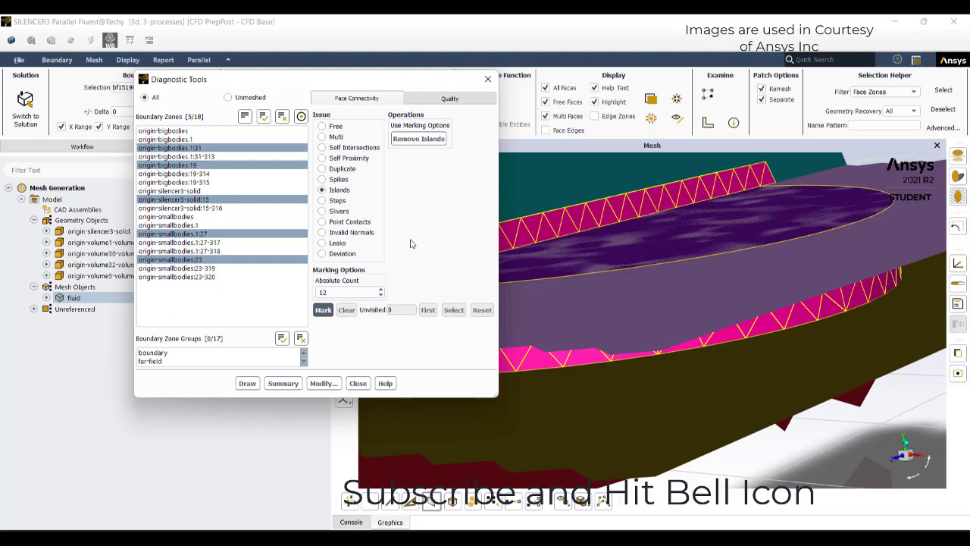
left_click(338, 201)
left_click(323, 331)
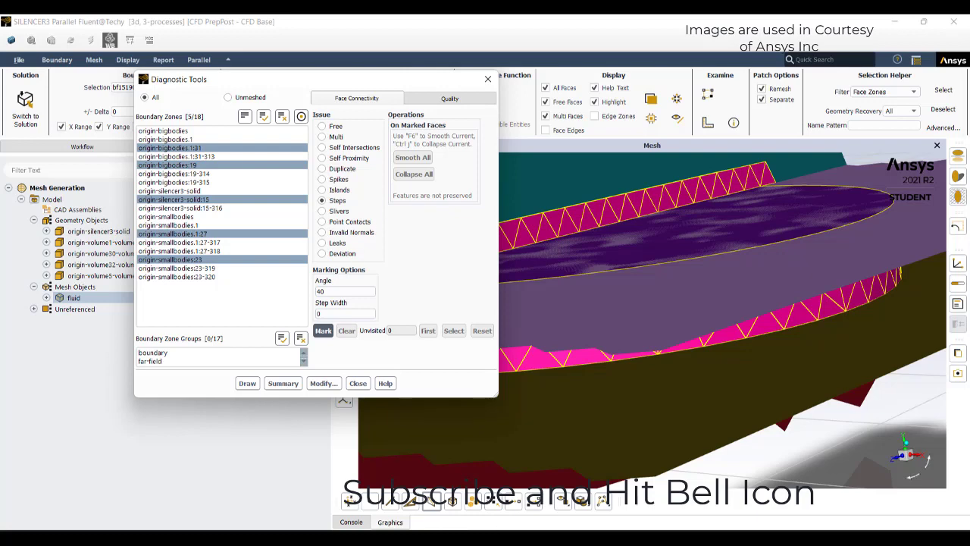
Switch to Paint and draw a rectangle of about 149 × 137 px beside the mesh picture, discarding a second one at its corner.
left_click(567, 539)
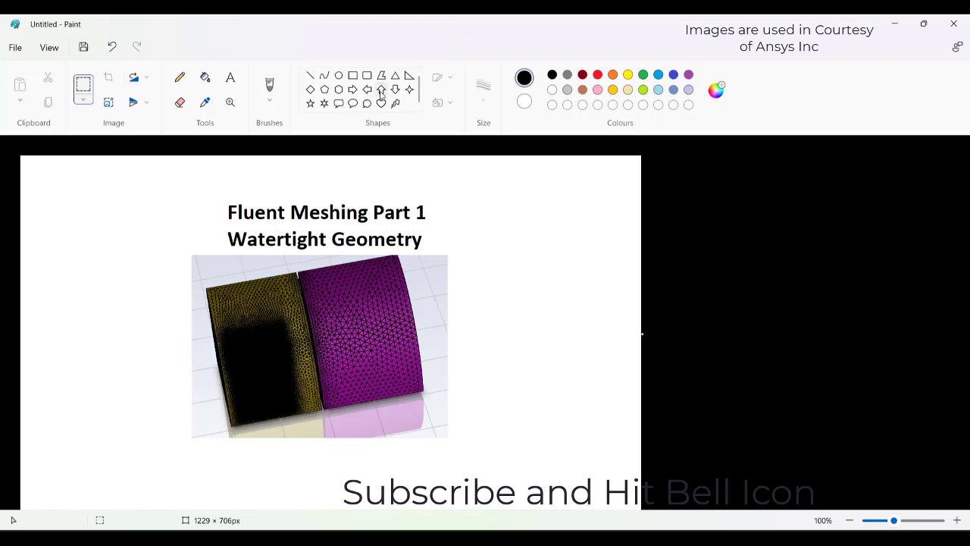
left_click(353, 75)
left_click_drag(490, 284, 565, 353)
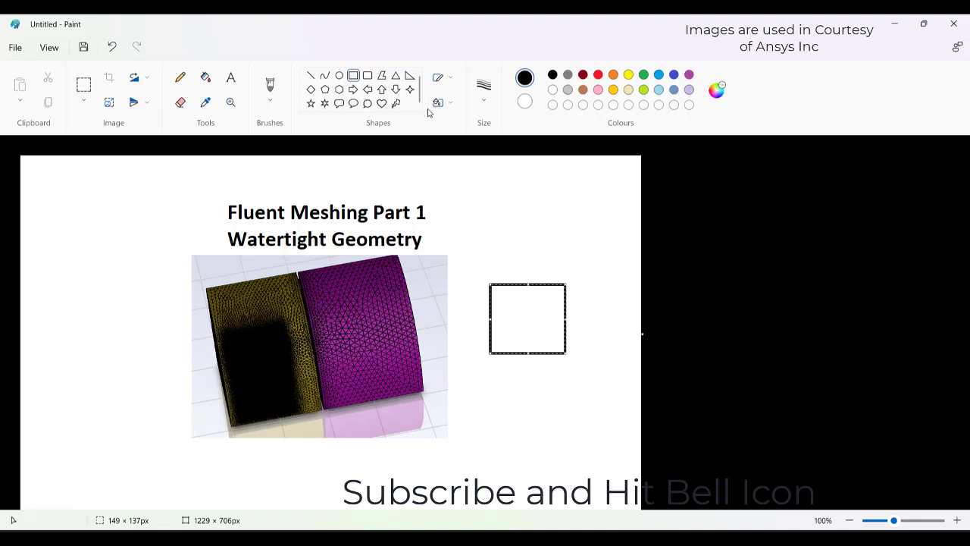
left_click(533, 161)
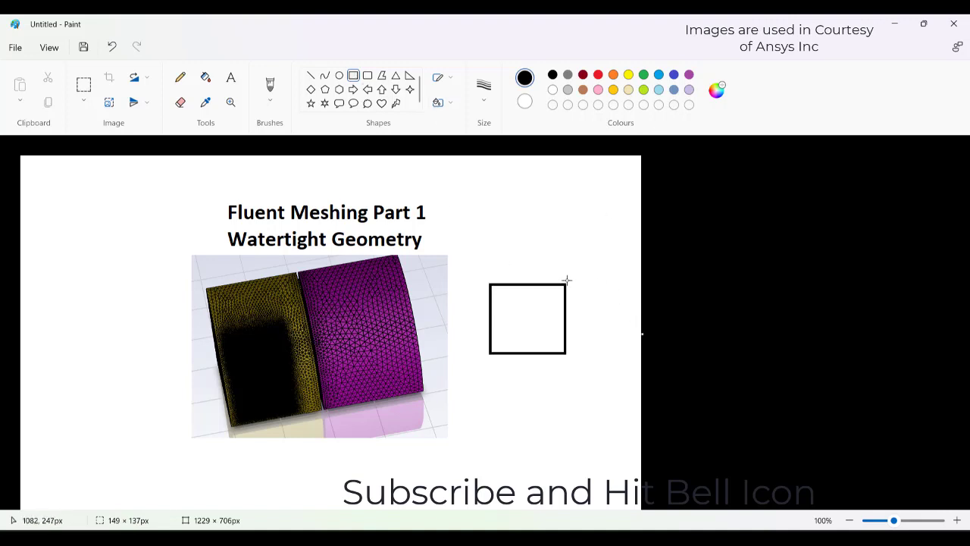
left_click_drag(565, 285, 633, 215)
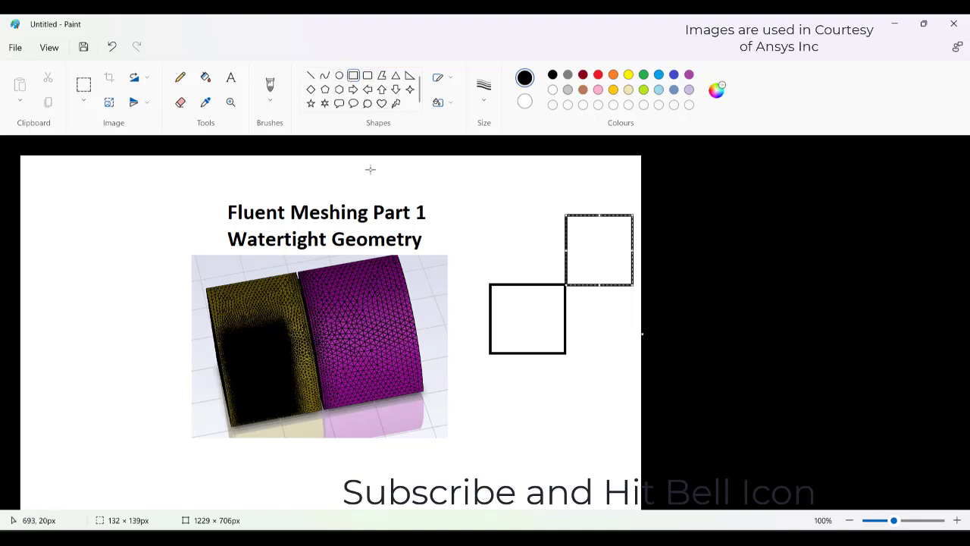
key("Delete")
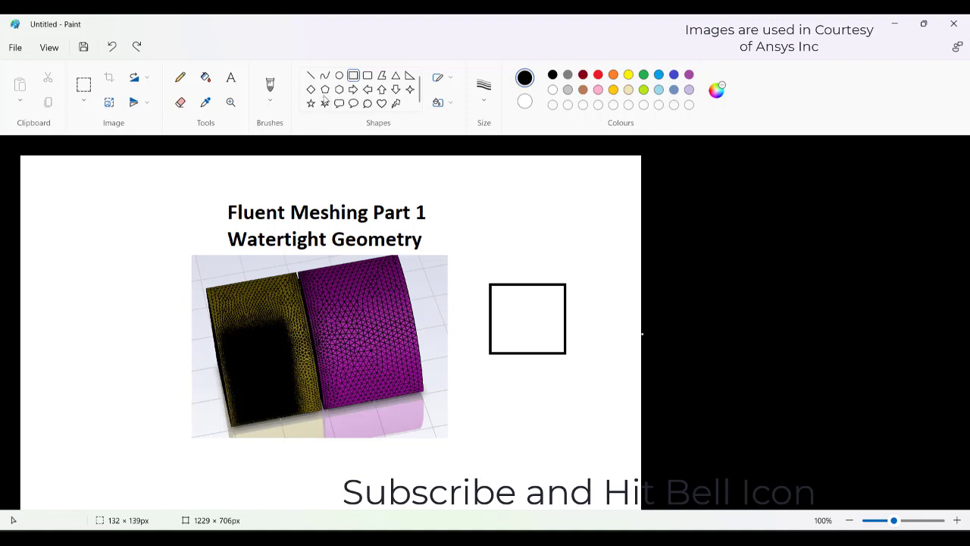
Sketch a slanted face adjoining the rectangle with straight lines, and draw a line through each of the two faces.
left_click(310, 77)
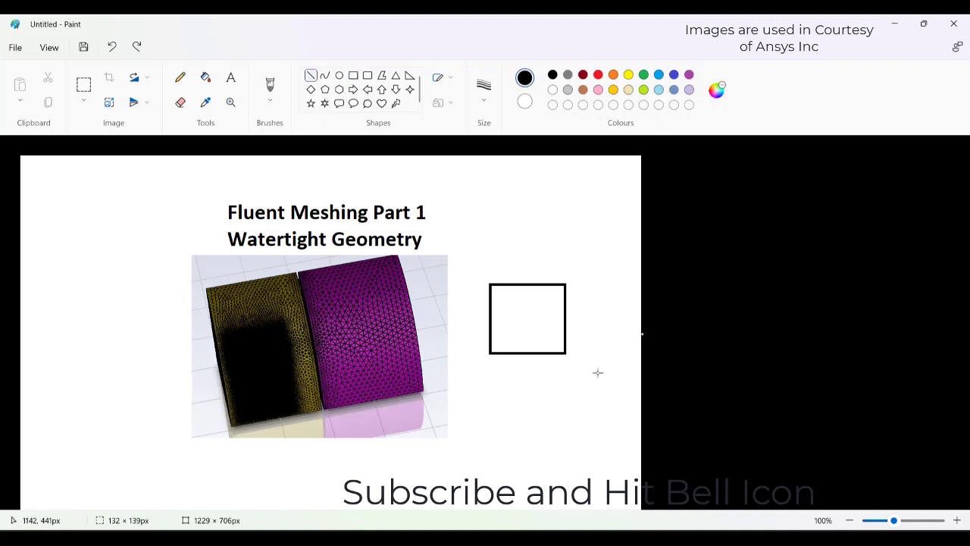
mouse_move(567, 282)
left_mouse_down()
mouse_move(609, 245)
mouse_move(597, 249)
mouse_move(597, 338)
mouse_move(592, 296)
mouse_move(616, 294)
left_mouse_up()
left_click(555, 224)
left_click_drag(527, 310, 493, 361)
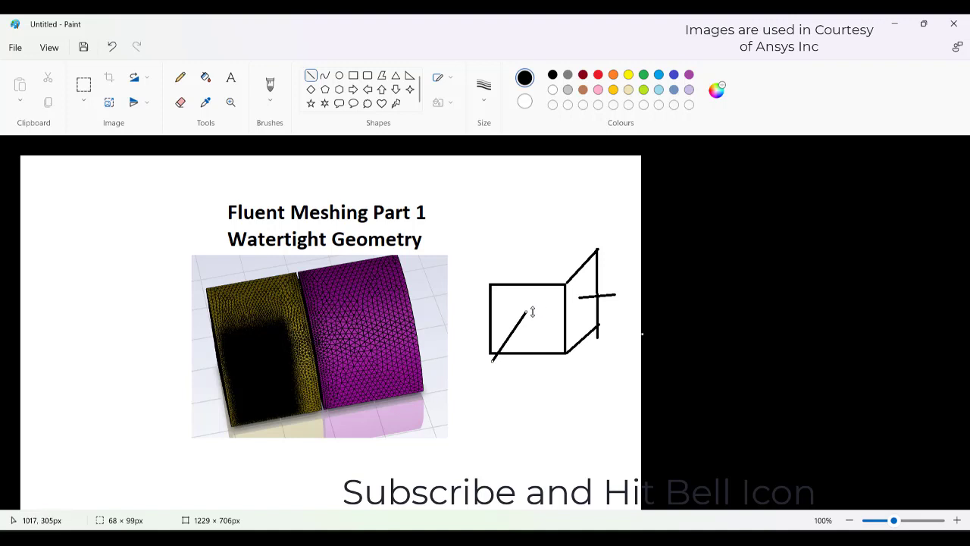
left_click_drag(526, 312, 535, 312)
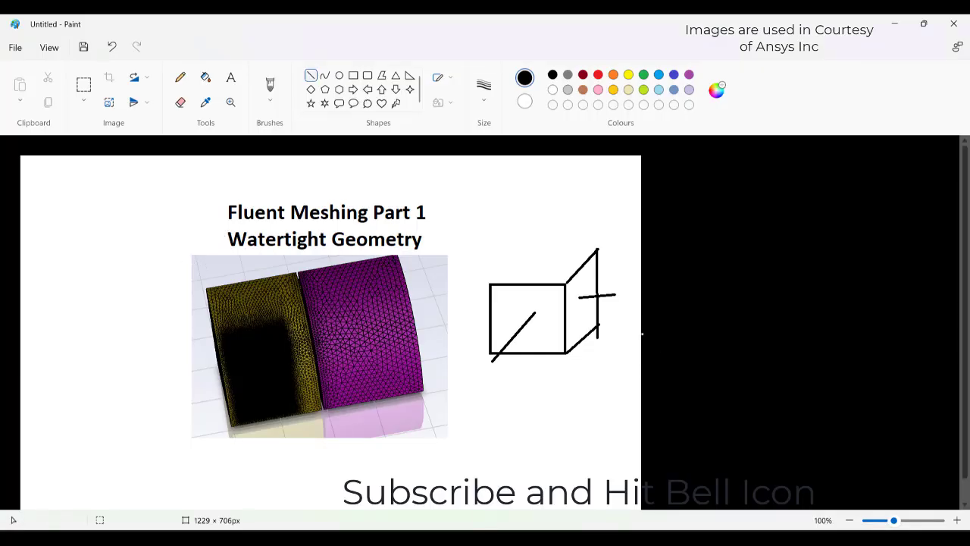
Draw a thin sliver triangle from three straight lines in the empty area beside the mesh picture's title.
left_click_drag(78, 258, 88, 271)
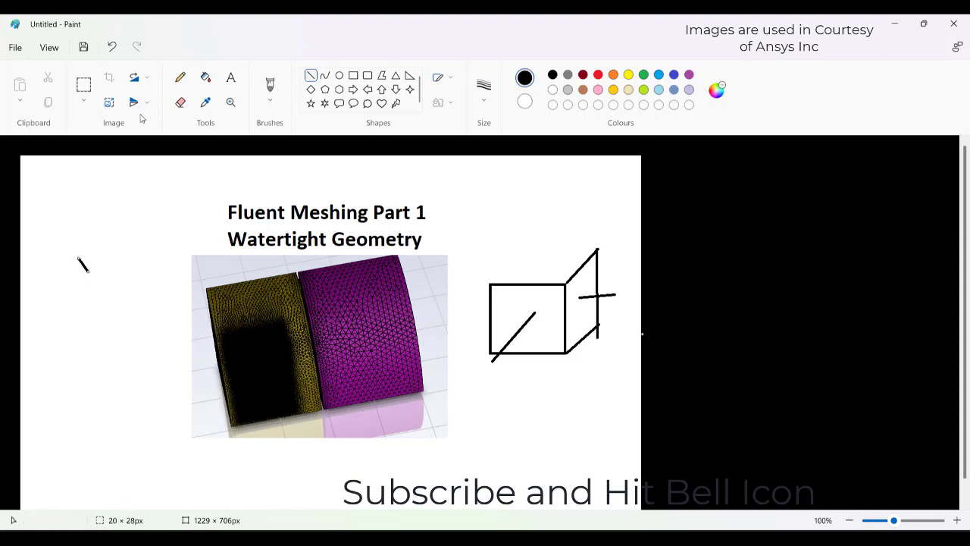
left_click(182, 77)
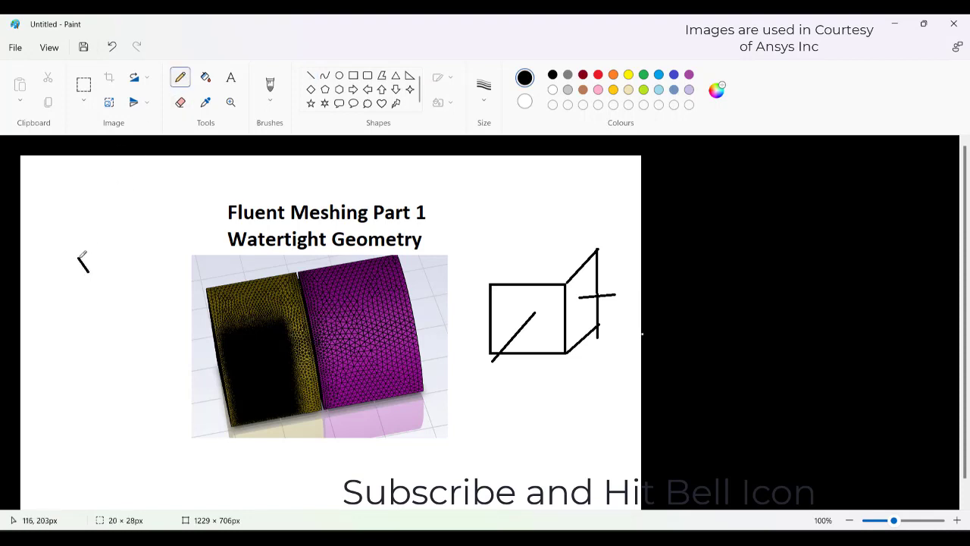
left_click(311, 75)
left_click_drag(78, 259, 185, 201)
left_click(87, 274)
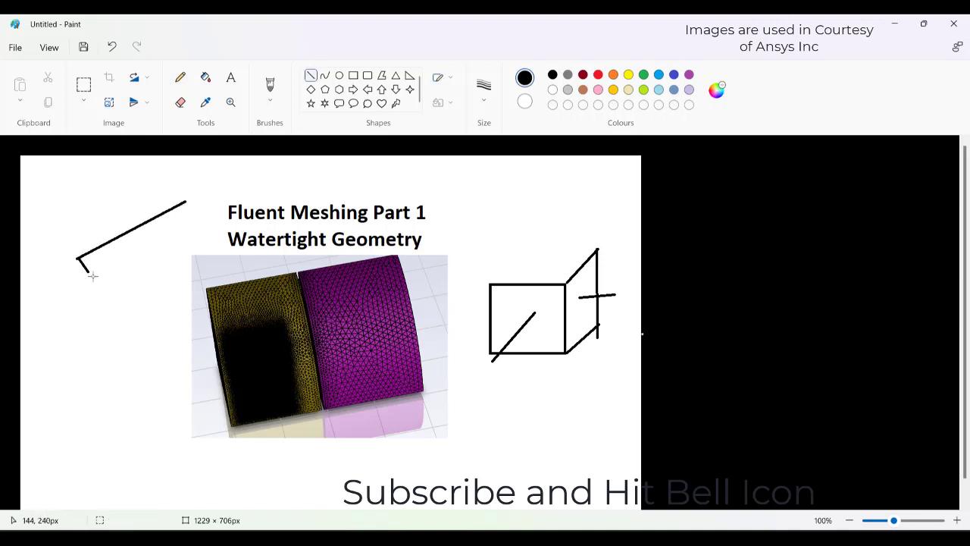
mouse_move(89, 272)
left_mouse_down()
mouse_move(200, 193)
mouse_move(187, 201)
left_mouse_up()
left_click(208, 190)
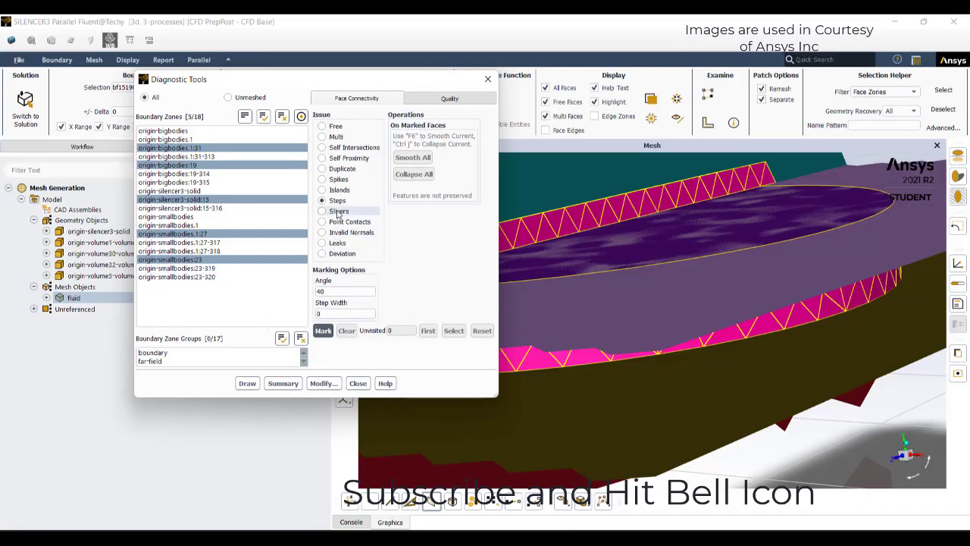
Return to Fluent and check the selected zones for slivers with max. height 0 and skew limit 0.7.
left_click(338, 212)
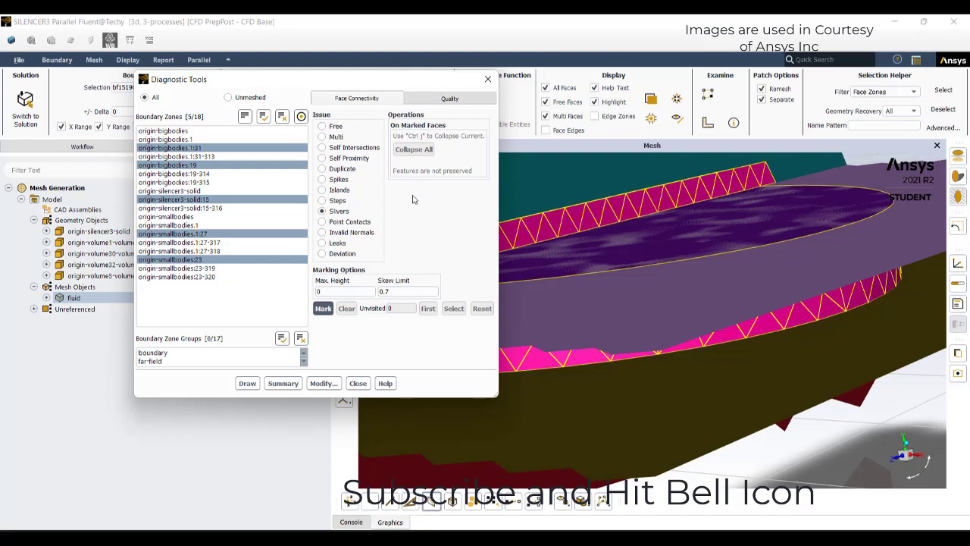
left_click(321, 383)
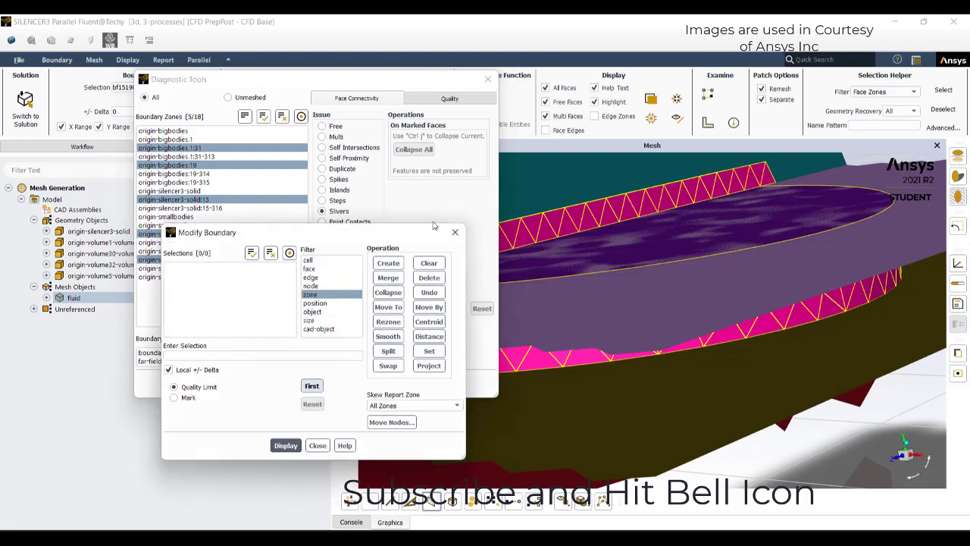
left_click(456, 233)
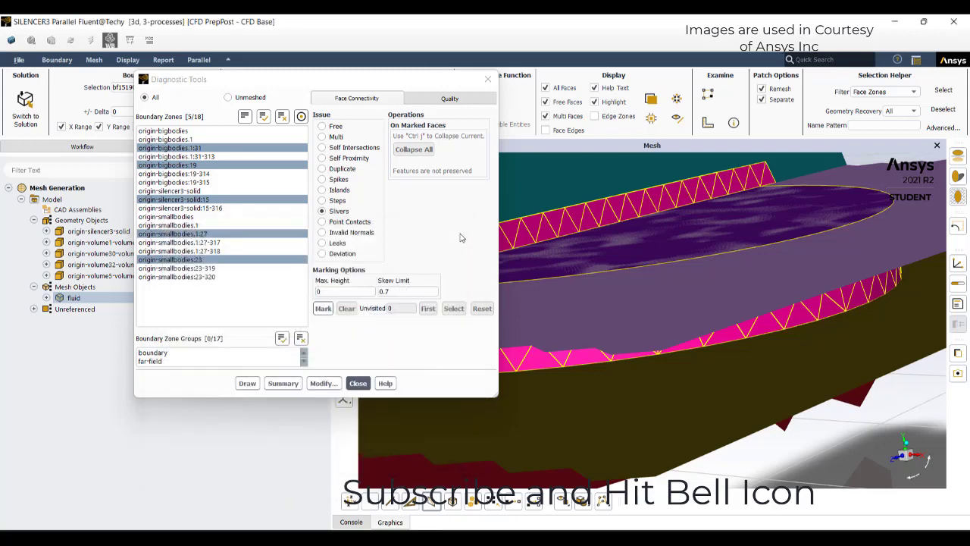
Check the selected zones for point contacts and change the diagnosed issue to invalid normals.
left_click(349, 221)
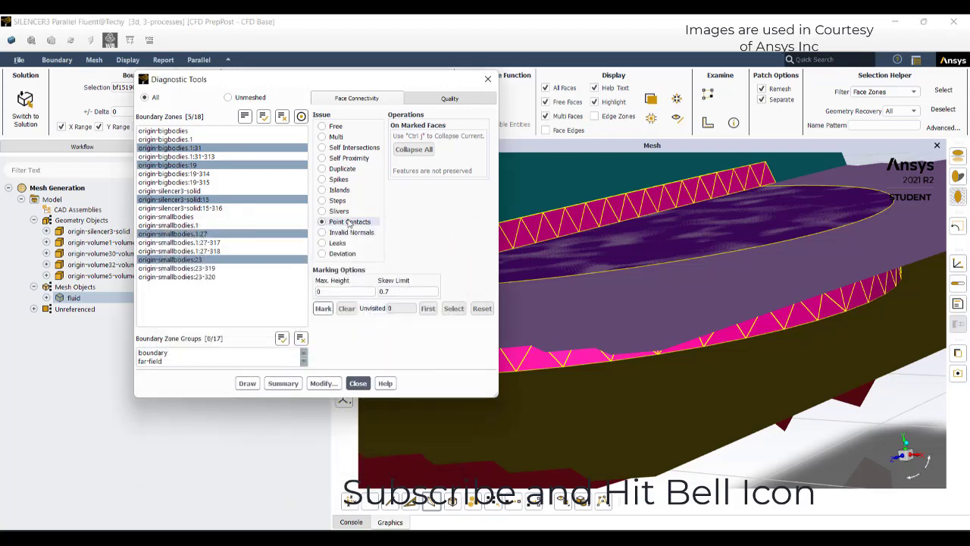
left_click(323, 275)
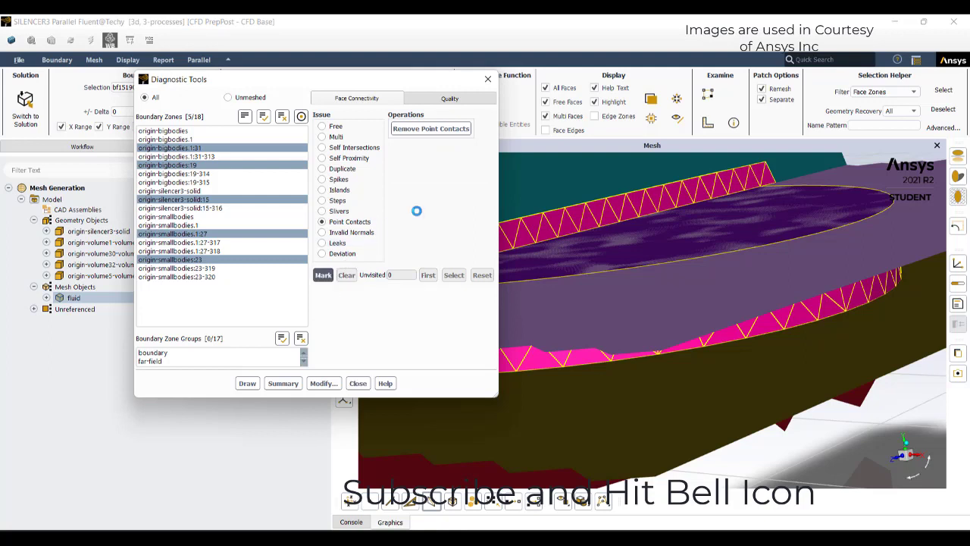
left_click(350, 233)
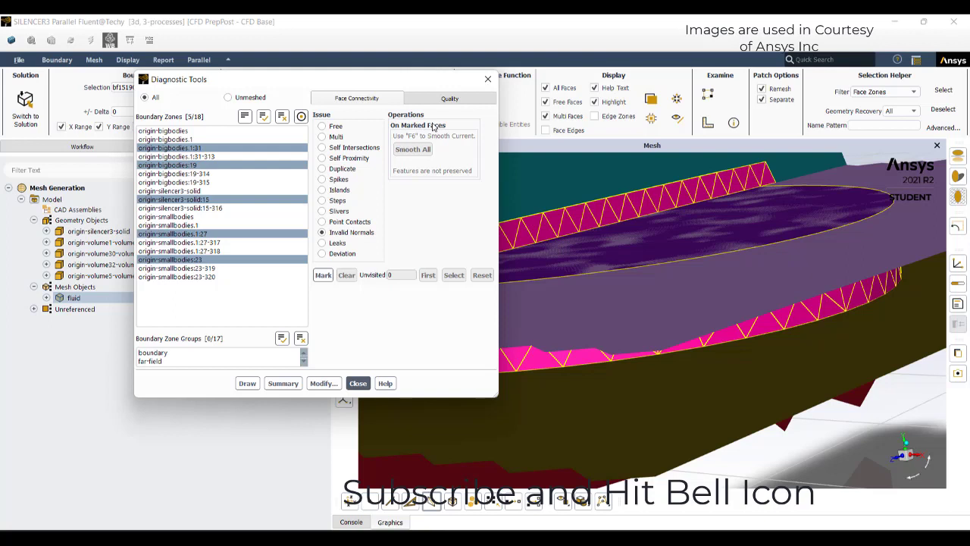
Set the quality operation to Smooth and mark the faces with skewness above 0.9.
left_click(436, 99)
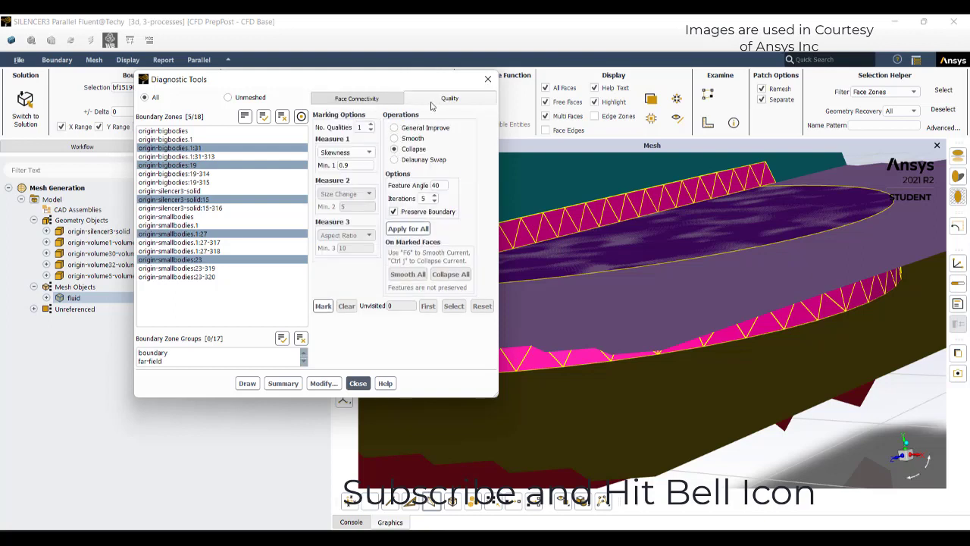
left_click(419, 140)
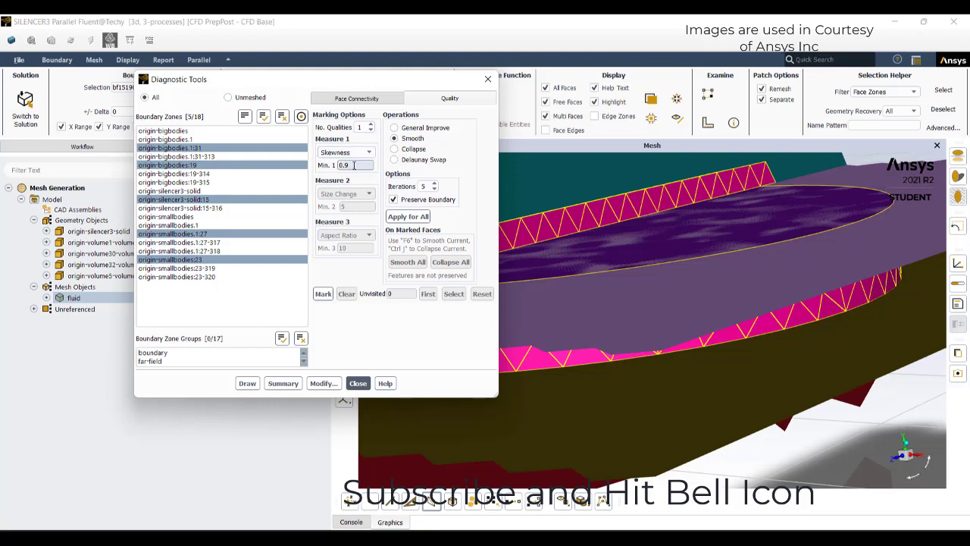
left_click(325, 295)
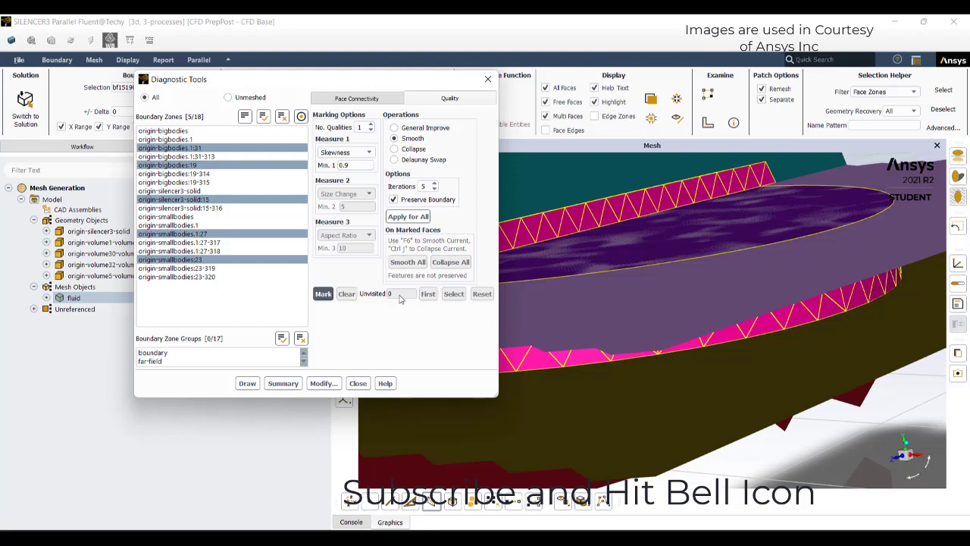
Look through the Smooth and Collapse quality operations and select General Improve.
left_click(421, 132)
left_click(411, 142)
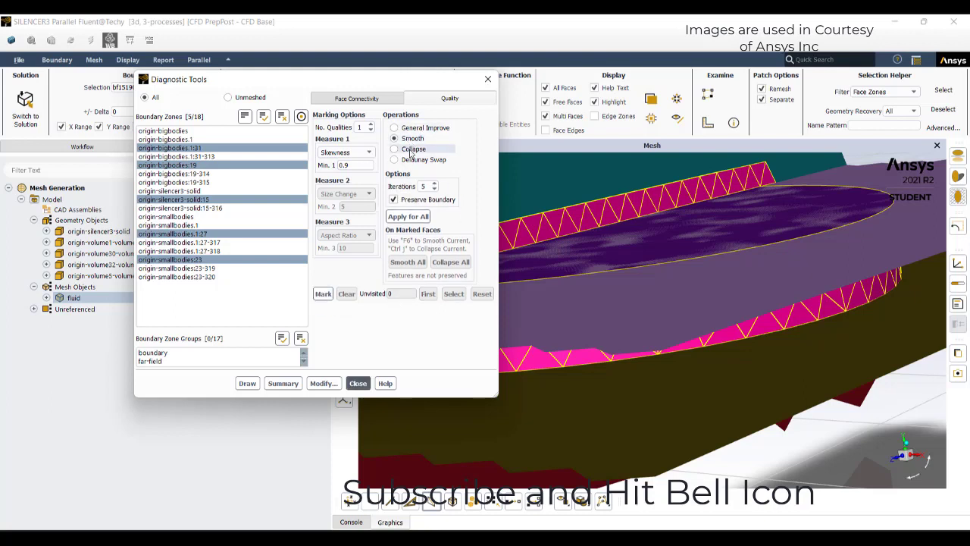
left_click(410, 150)
left_click(411, 139)
left_click(421, 128)
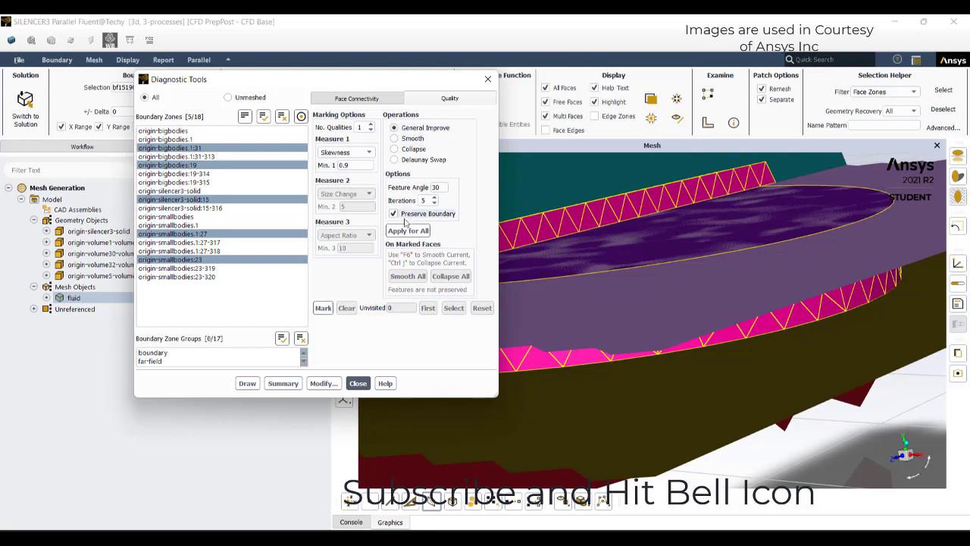
Try marking the faces of the selected zones with a minimum skewness of 0.8, and again with 0.5.
left_click(357, 166)
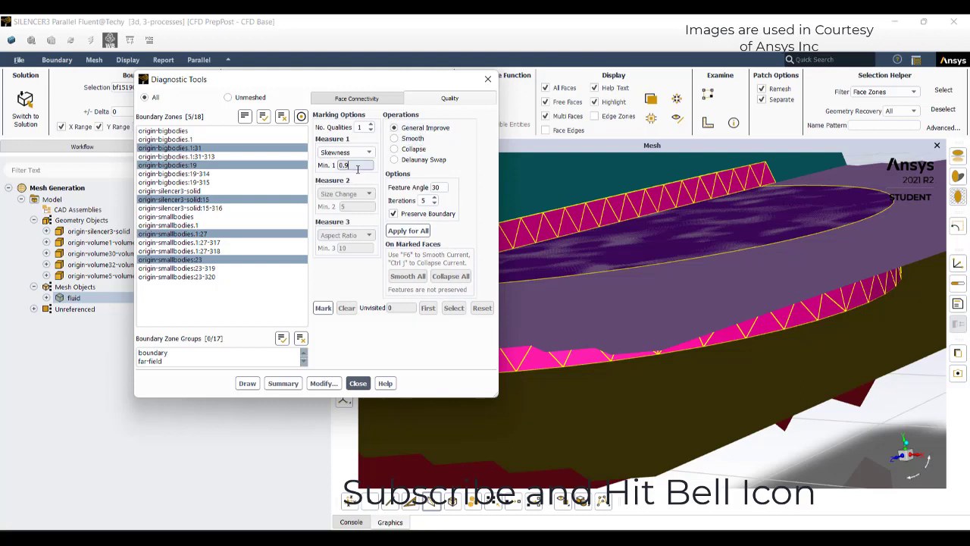
key("BackSpace")
type("8")
left_click(325, 308)
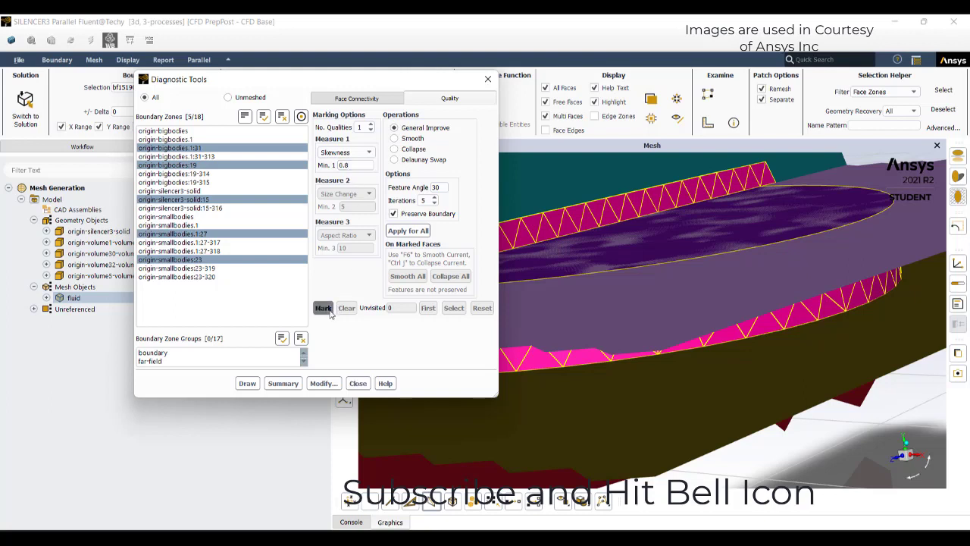
left_click(359, 164)
key("BackSpace")
type("5")
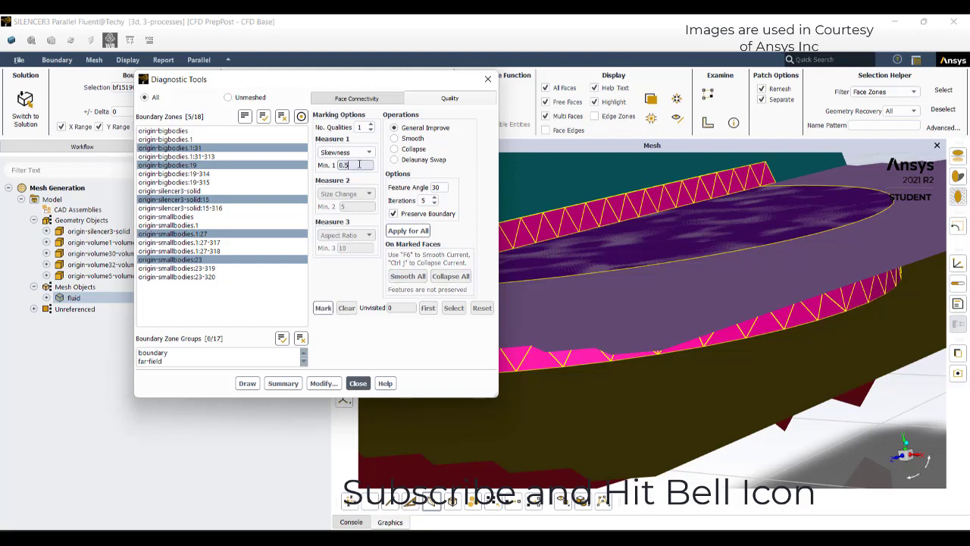
left_click(323, 307)
Mark the faces of the selected zones with a minimum skewness of 0.4 and open the Modify Boundary tools.
left_click(356, 164)
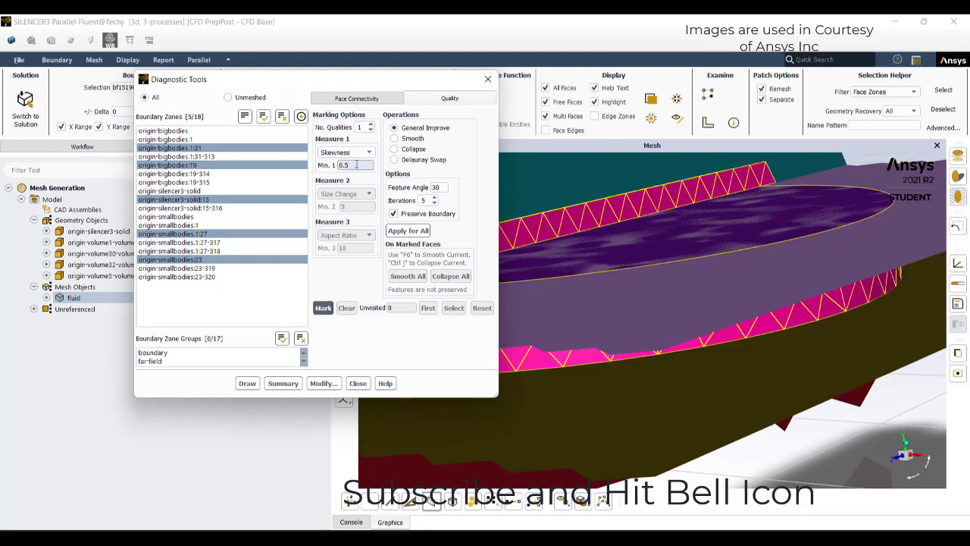
key("BackSpace")
type("4")
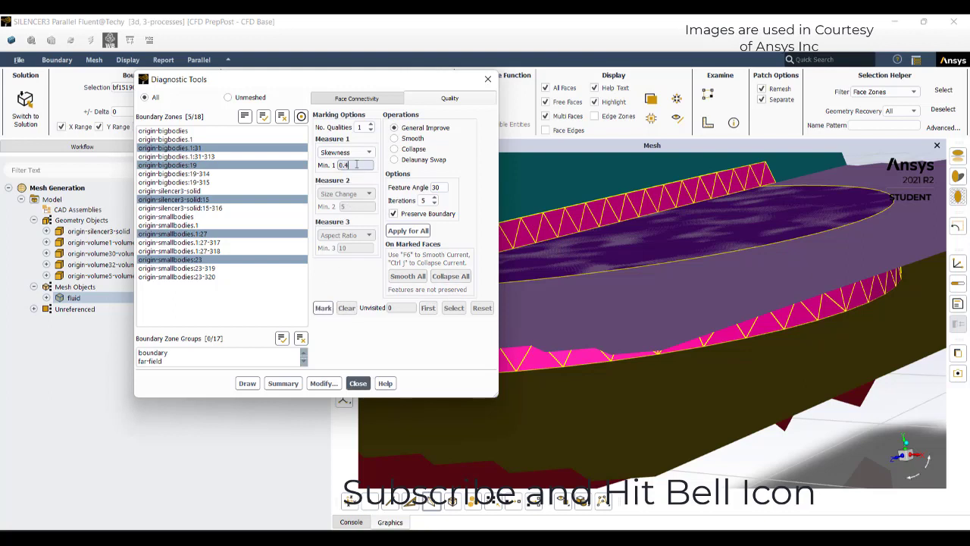
left_click(323, 307)
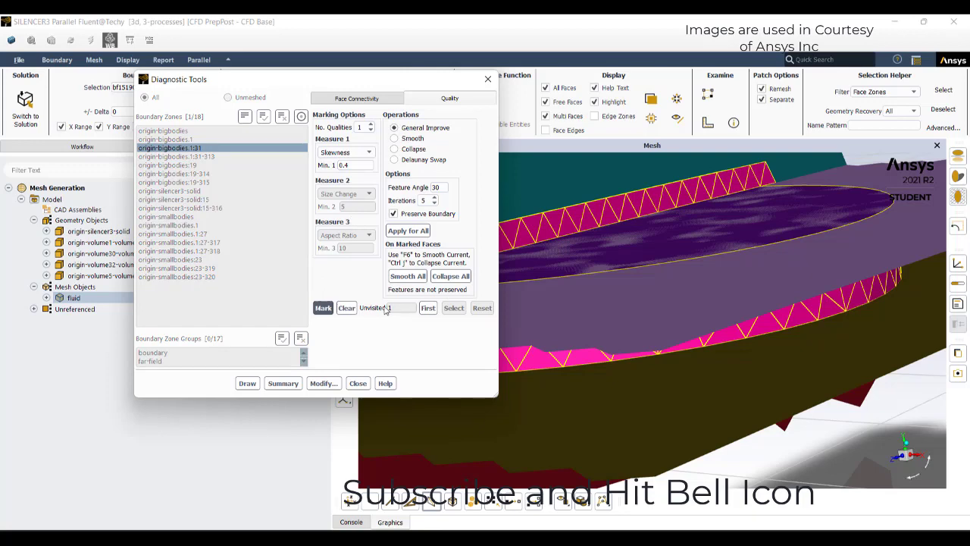
left_click(325, 383)
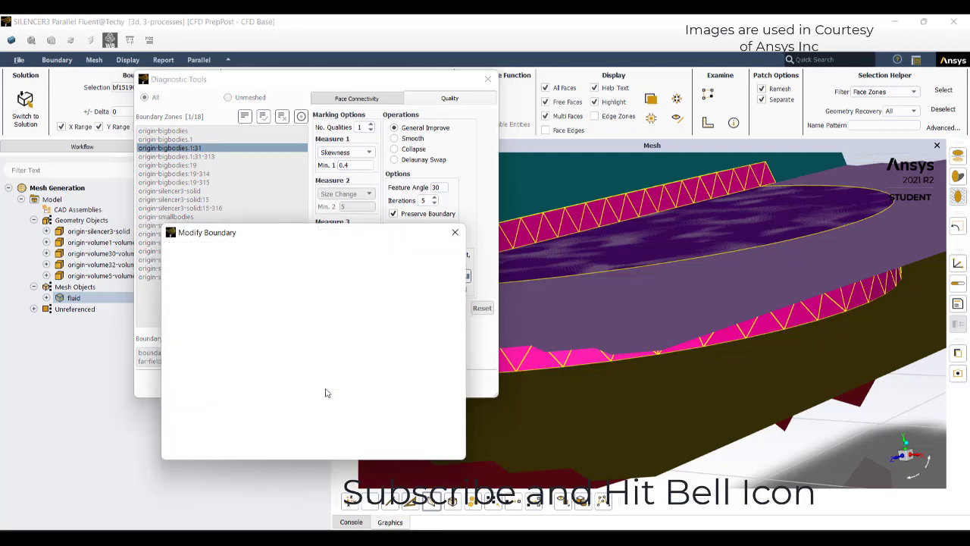